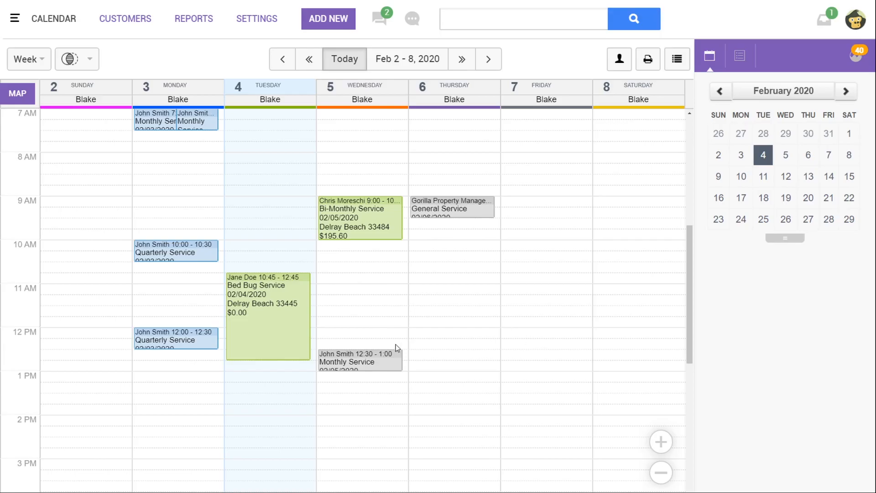
- Review the available job statuses for Wednesday's 12:30 Monthly Service job and Tuesday's Bed Bug Service job
{"action": "left_click", "coordinate": [368, 360]}
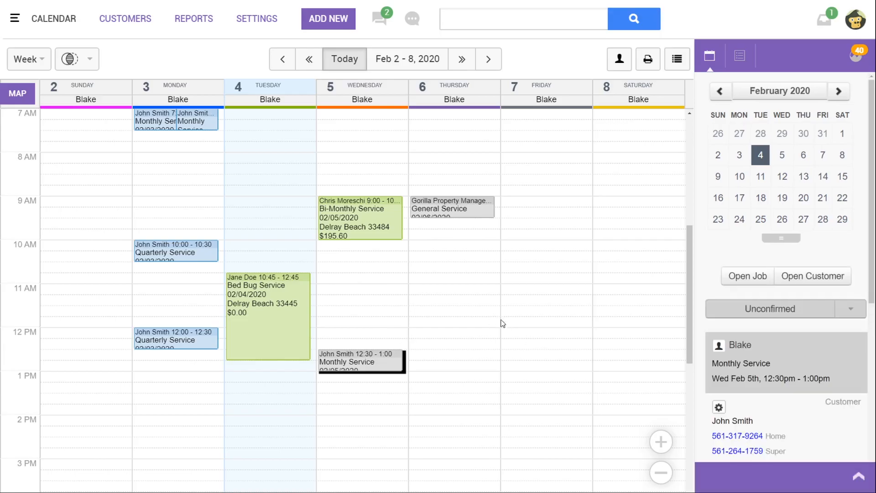
{"action": "left_click", "coordinate": [850, 308]}
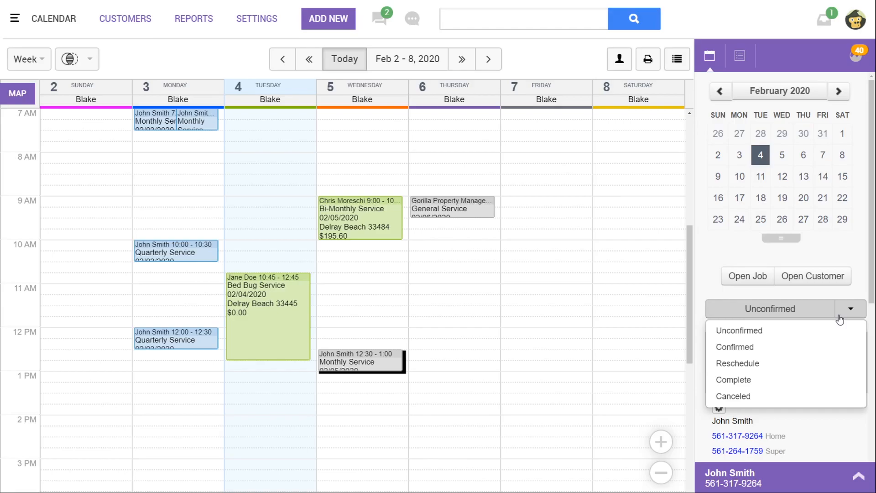
{"action": "left_click", "coordinate": [256, 315]}
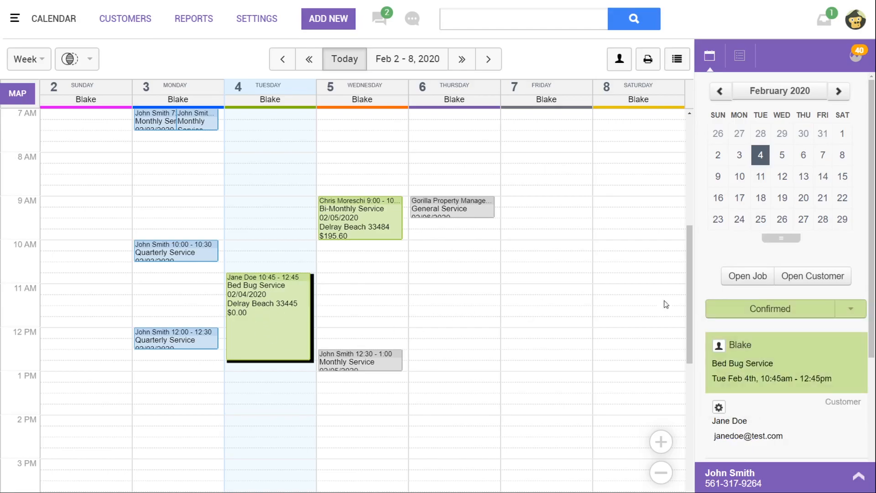
{"action": "left_click", "coordinate": [850, 309]}
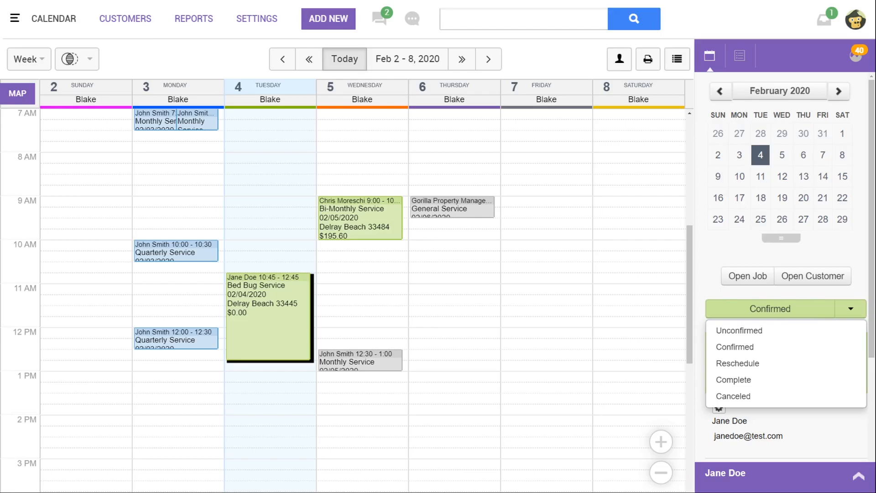
{"action": "left_click", "coordinate": [359, 365]}
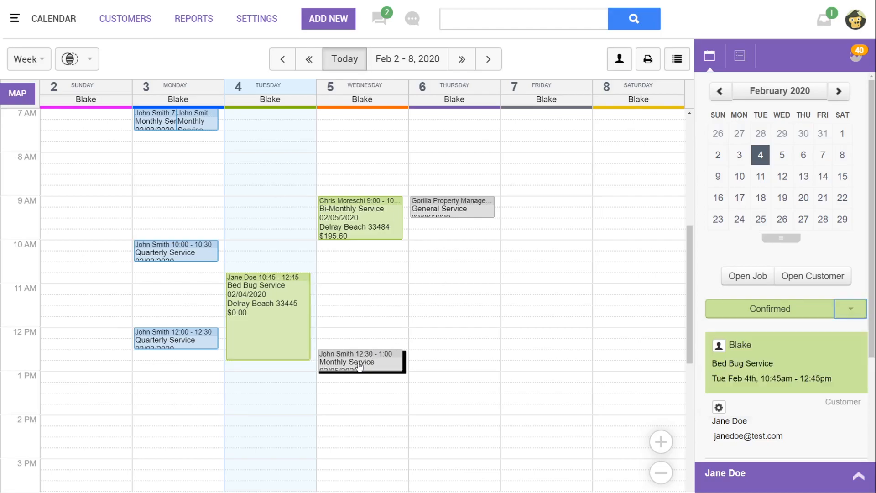
{"action": "left_click", "coordinate": [850, 310]}
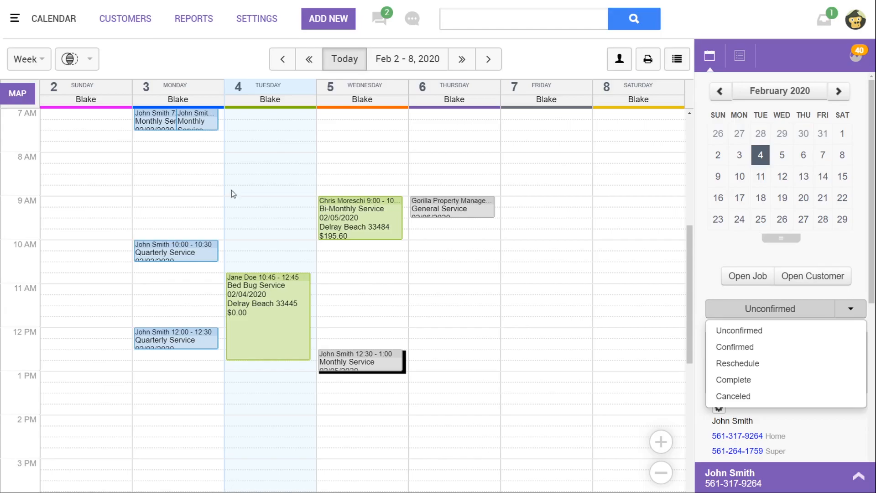
- Try setting Always Confirmed to Yes in the scheduling of Wednesday's 12:30 Monthly Service job, closing the job without saving
{"action": "double_click", "coordinate": [340, 358]}
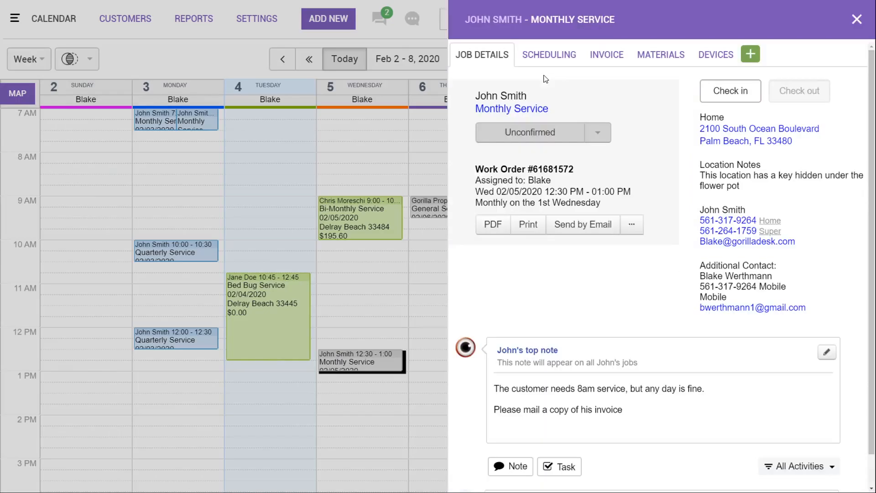
{"action": "left_click", "coordinate": [564, 56]}
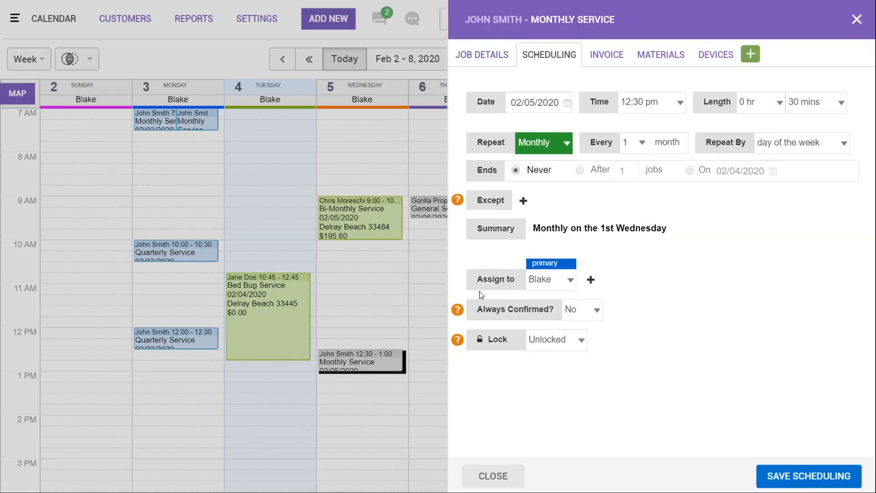
{"action": "left_click", "coordinate": [591, 315]}
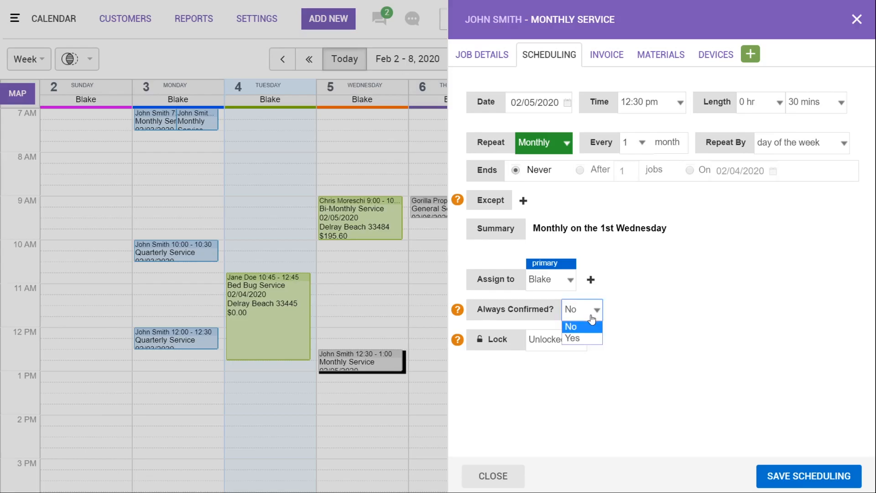
{"action": "left_click", "coordinate": [590, 335]}
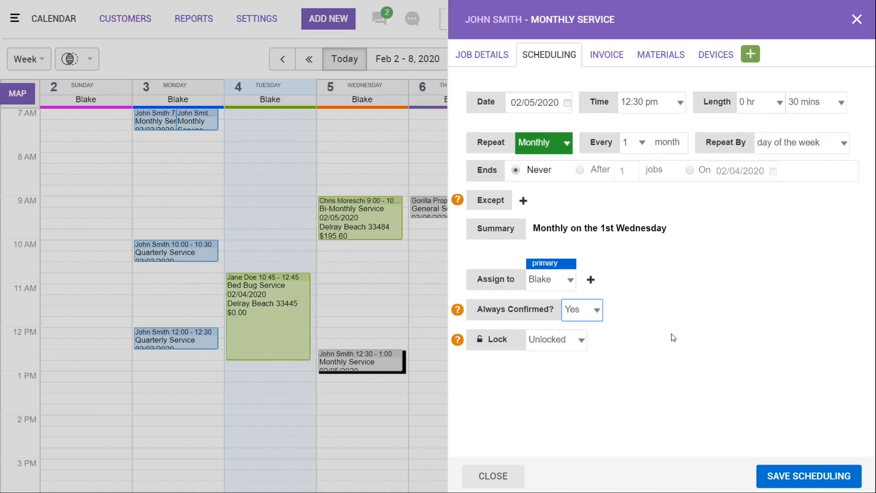
{"action": "left_click", "coordinate": [856, 19]}
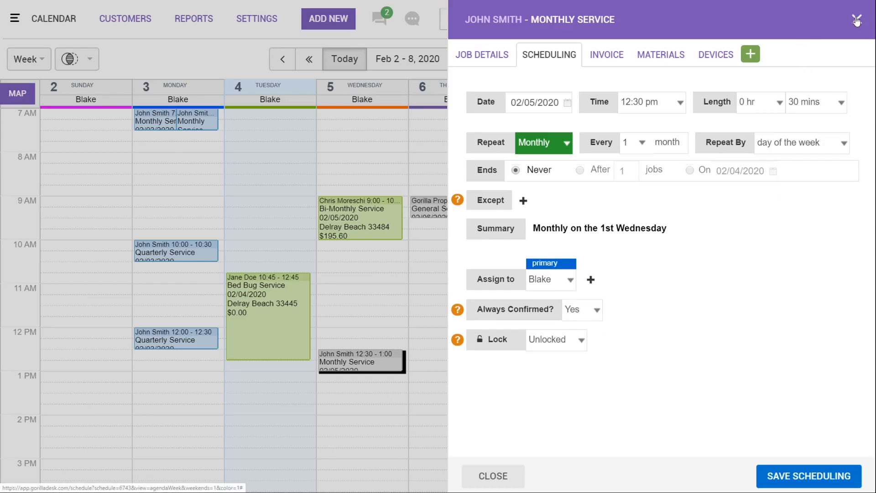
- Examine the Always Confirmed default in the Bed Bug Service template within the service settings, and close the template
{"action": "mouse_move", "coordinate": [251, 34]}
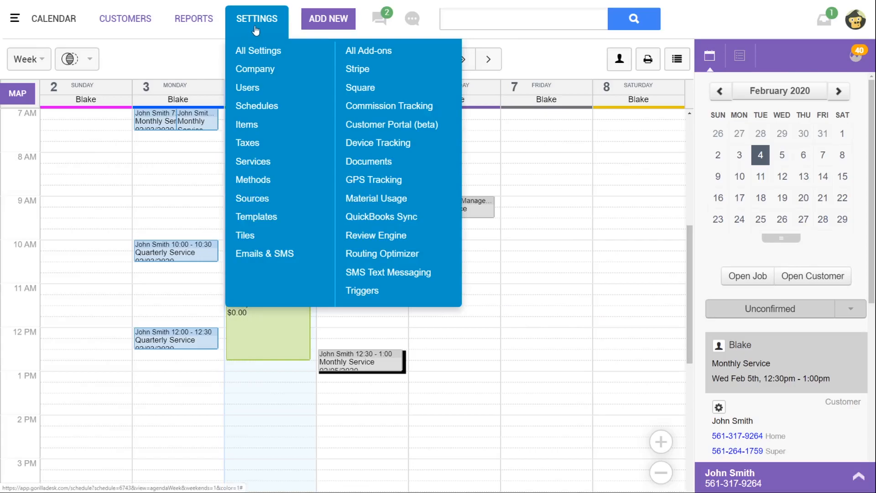
{"action": "left_click", "coordinate": [250, 161]}
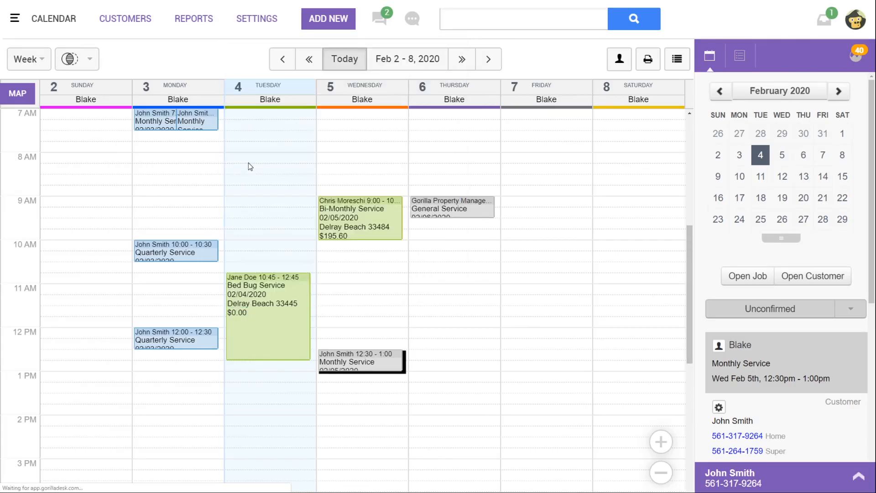
{"action": "scroll", "coordinate": [289, 186], "scroll_direction": "down", "scroll_amount": 3}
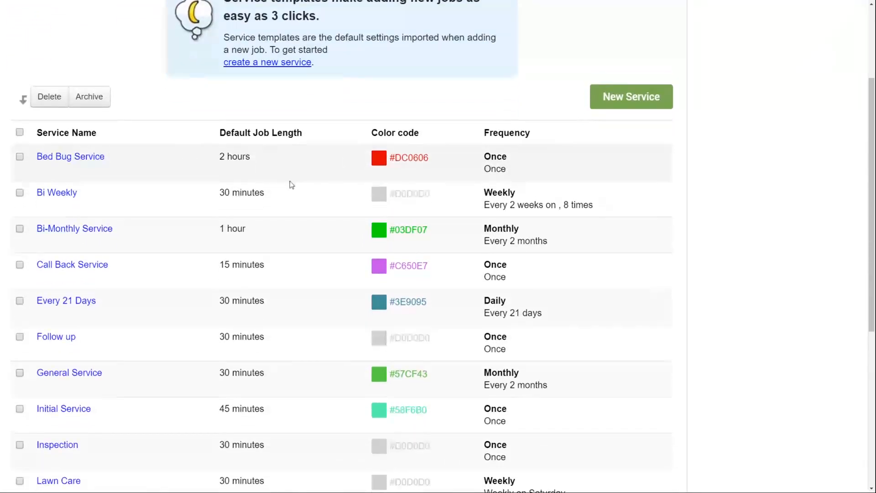
{"action": "left_click", "coordinate": [83, 157]}
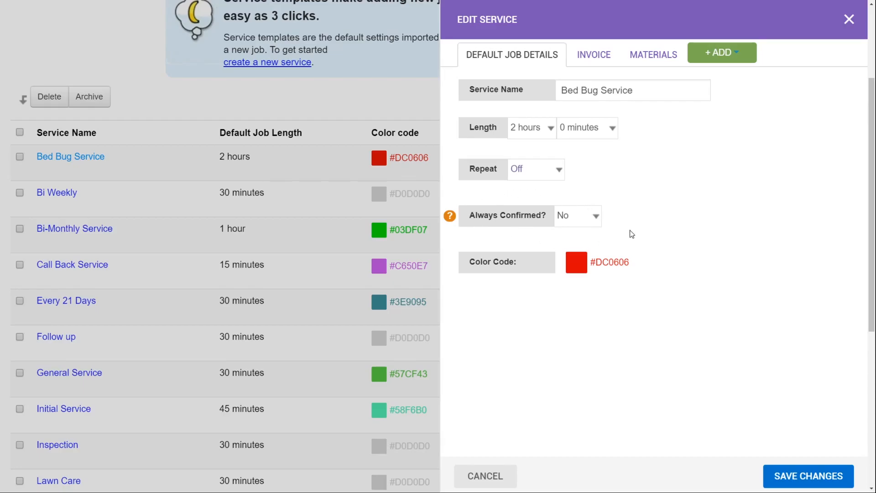
{"action": "left_click", "coordinate": [848, 21]}
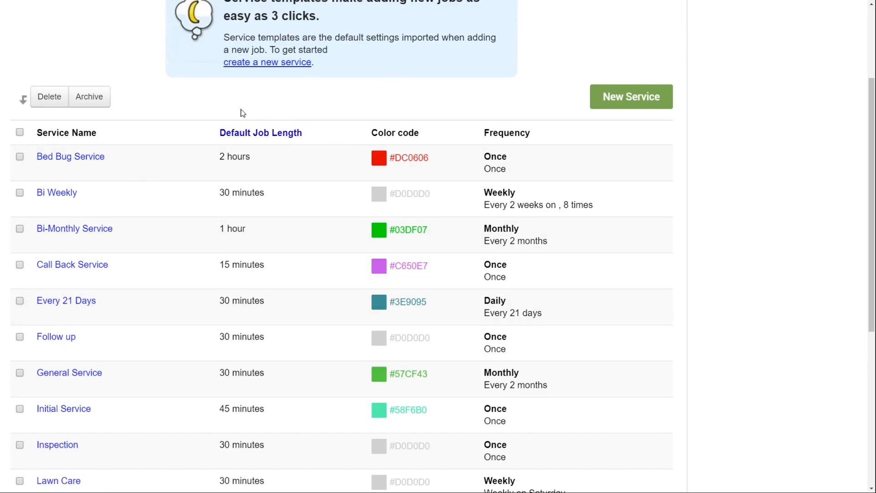
- Return to the calendar and check the status of Monday's 10:00 Quarterly Service job and the status options of Wednesday's Monthly Service job
{"action": "scroll", "coordinate": [108, 53], "scroll_direction": "up", "scroll_amount": 3}
{"action": "left_click", "coordinate": [58, 21]}
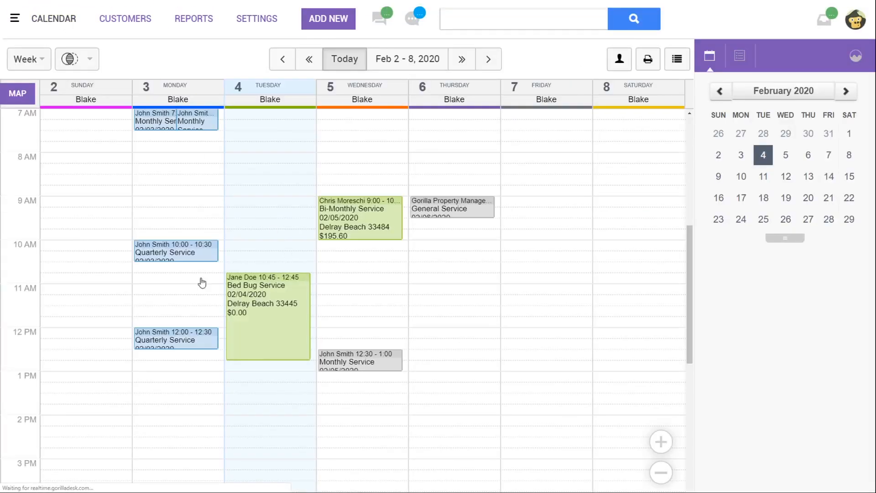
{"action": "left_click", "coordinate": [182, 250]}
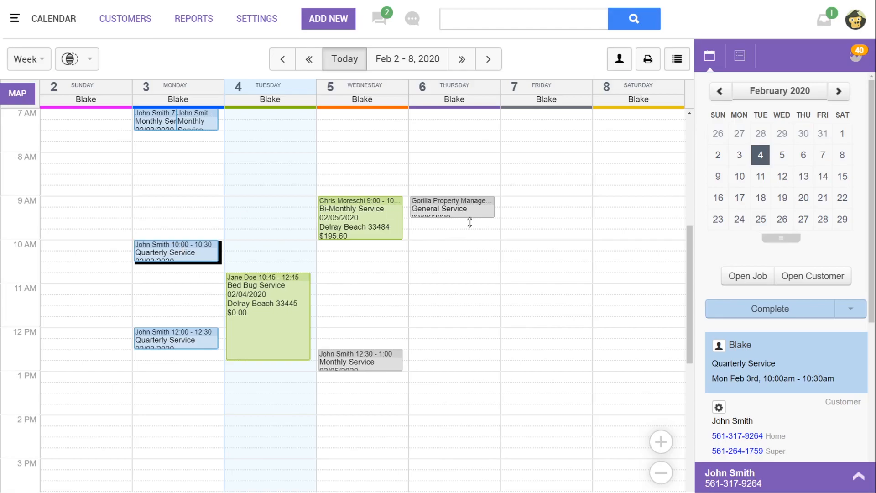
{"action": "left_click", "coordinate": [370, 359]}
{"action": "left_click", "coordinate": [849, 309]}
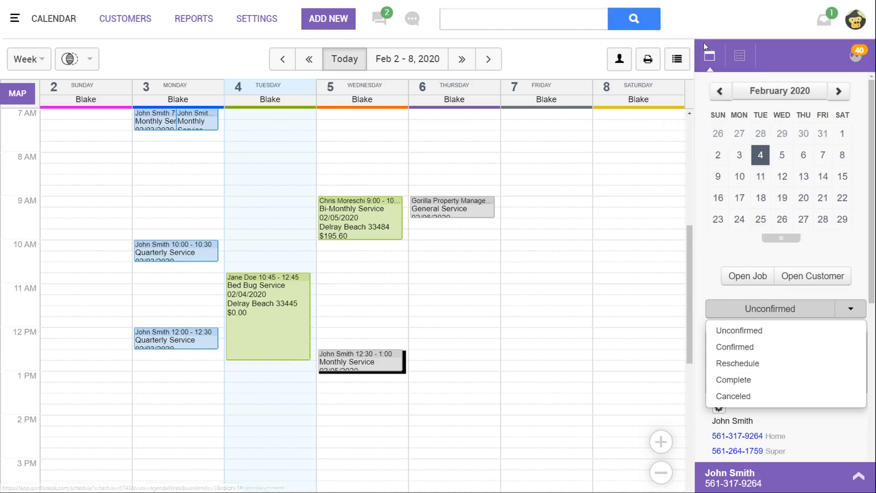
{"action": "left_click", "coordinate": [492, 151]}
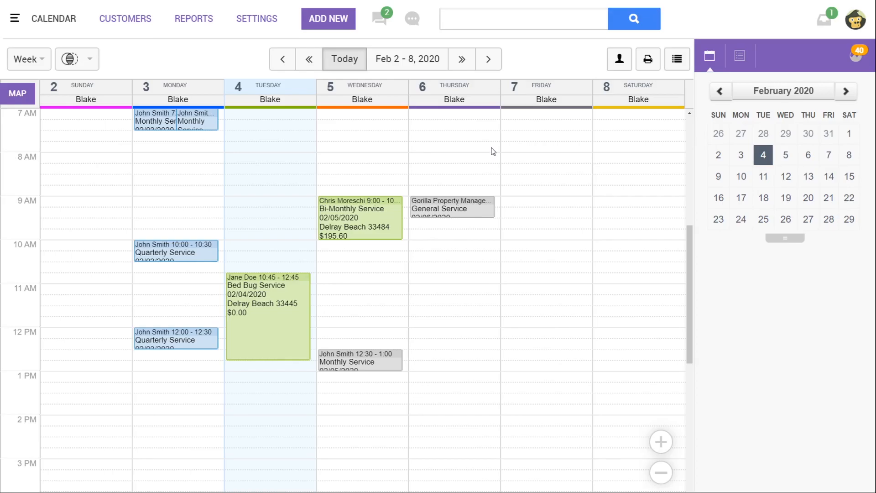
- Examine the packages, usage and global override of the SMS Text Messaging add-on, and close its details
{"action": "left_click", "coordinate": [257, 19]}
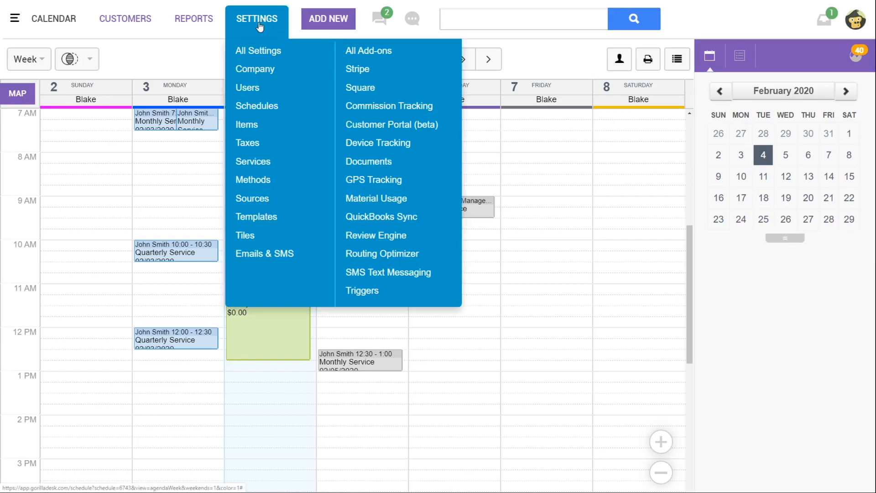
{"action": "left_click", "coordinate": [369, 56]}
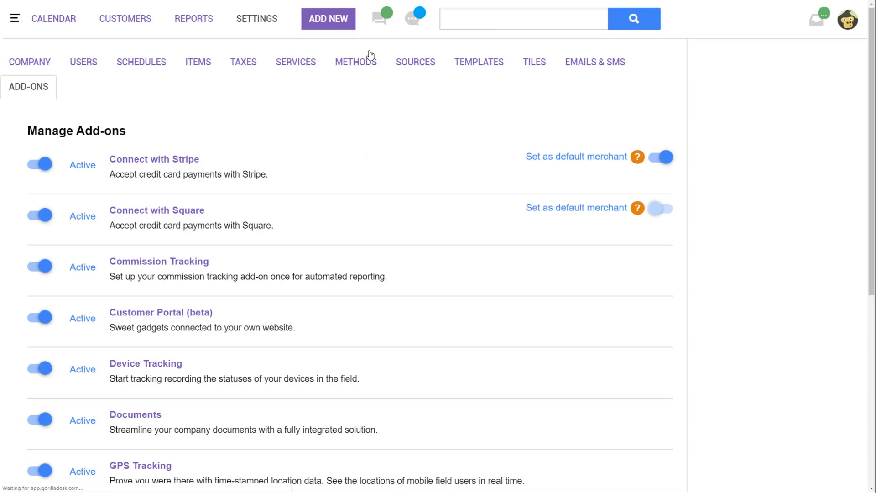
{"action": "scroll", "coordinate": [296, 269], "scroll_direction": "down", "scroll_amount": 3}
{"action": "scroll", "coordinate": [296, 269], "scroll_direction": "down", "scroll_amount": 5}
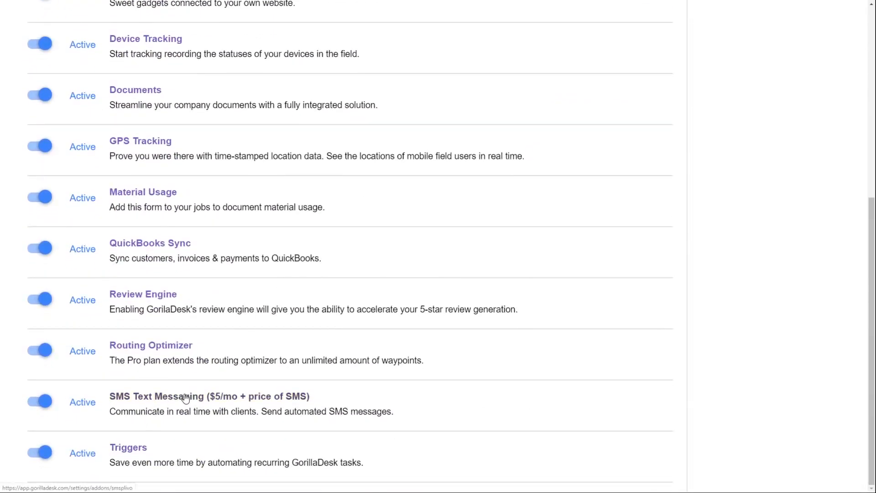
{"action": "left_click", "coordinate": [187, 396]}
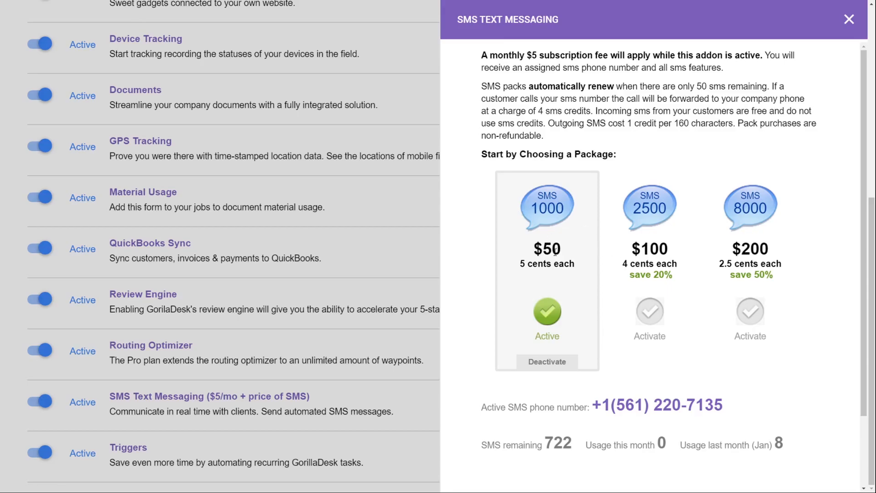
{"action": "scroll", "coordinate": [536, 460], "scroll_direction": "down", "scroll_amount": 2}
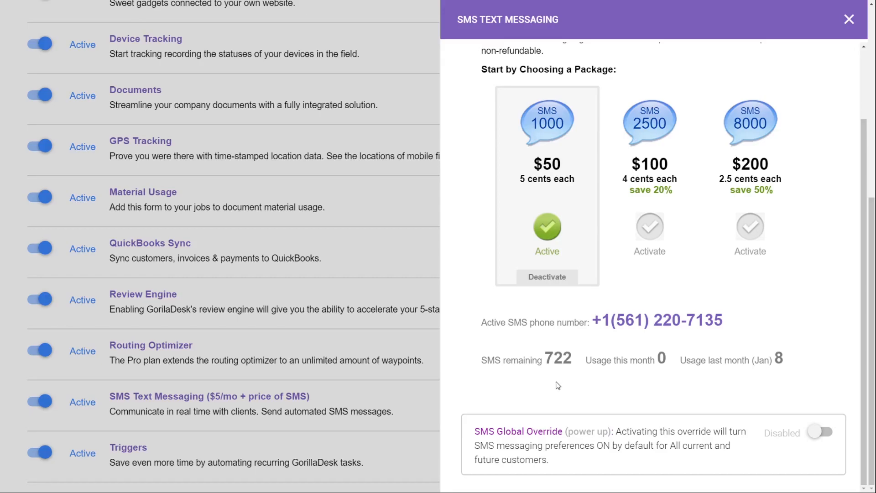
{"action": "scroll", "coordinate": [558, 385], "scroll_direction": "up", "scroll_amount": 2}
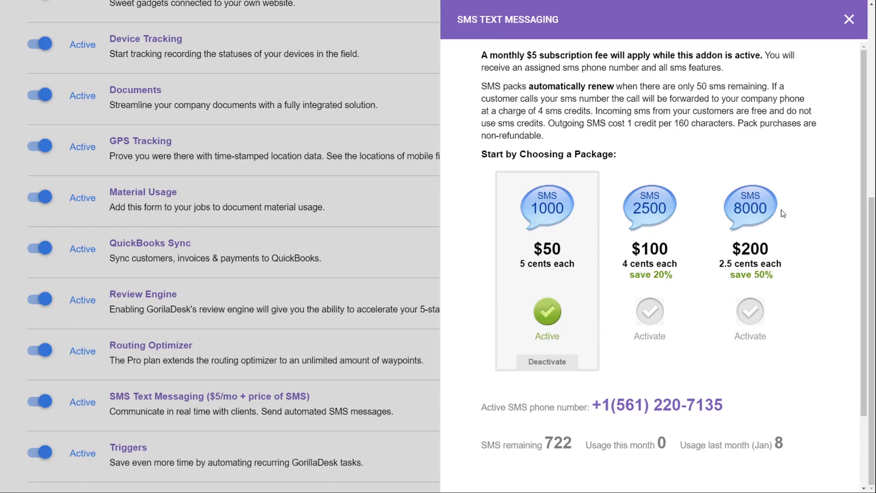
{"action": "scroll", "coordinate": [52, 159], "scroll_direction": "up", "scroll_amount": 7}
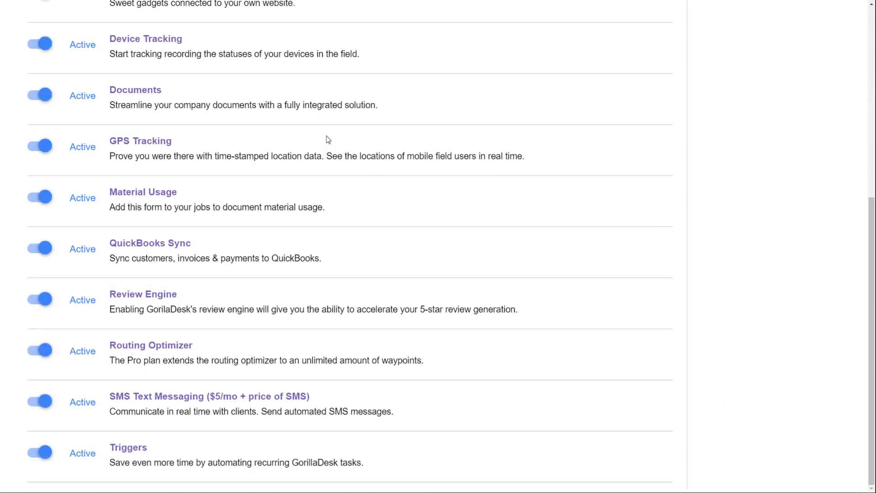
- Open the Appointment confirmations template in the system email and SMS settings
{"action": "scroll", "coordinate": [319, 132], "scroll_direction": "up", "scroll_amount": 7}
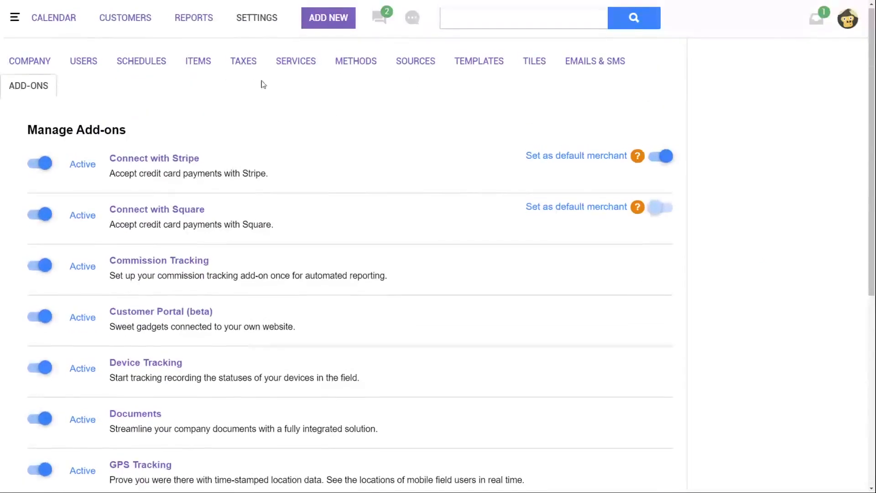
{"action": "mouse_move", "coordinate": [254, 27]}
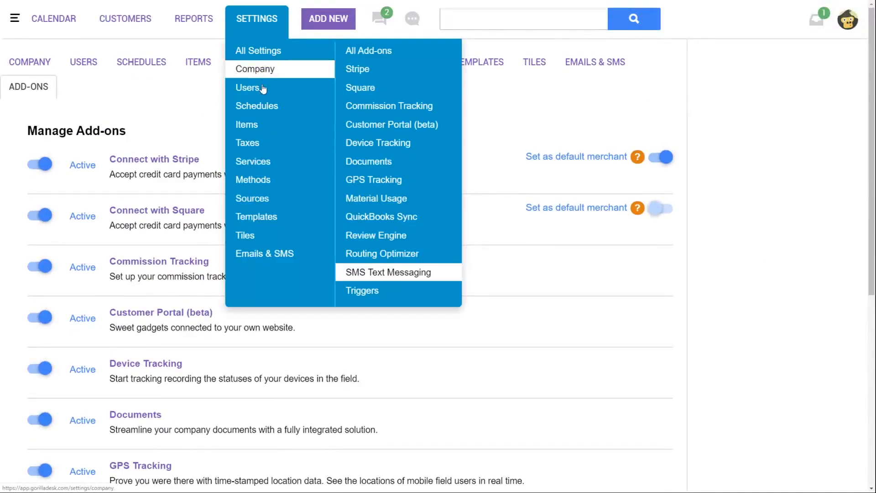
{"action": "left_click", "coordinate": [272, 252]}
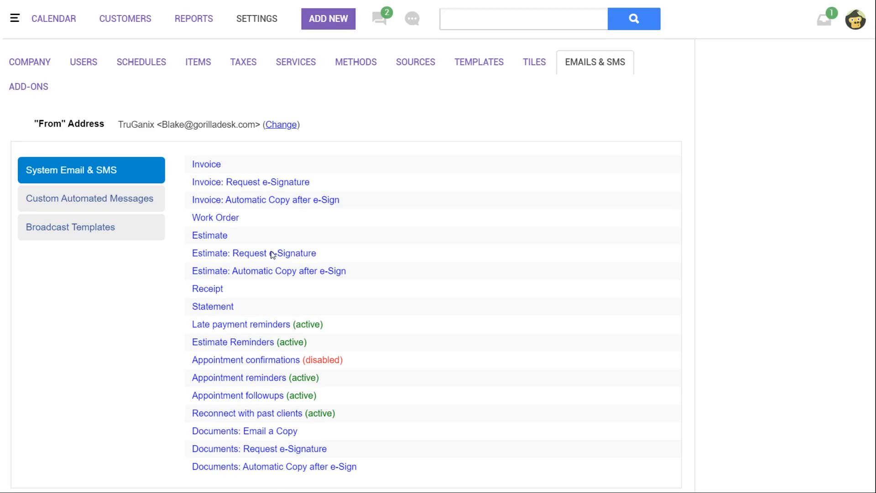
{"action": "mouse_move", "coordinate": [260, 23]}
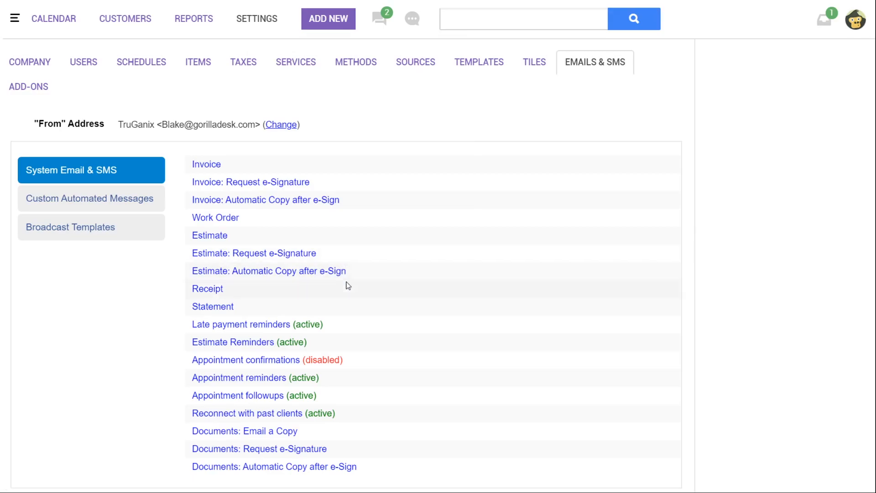
{"action": "left_click", "coordinate": [289, 361]}
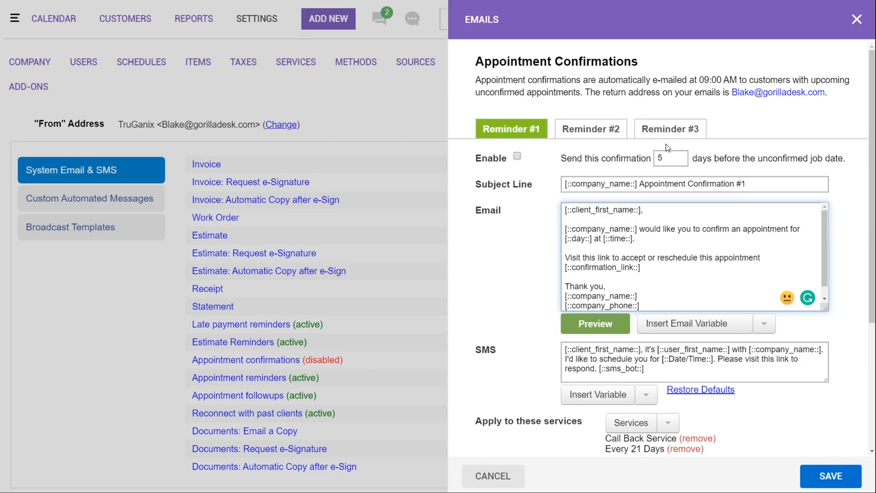
- Check the Reminder #1 lead time in days, preview its confirmation email, and locate the confirmation link variable in the message
{"action": "left_click", "coordinate": [666, 160]}
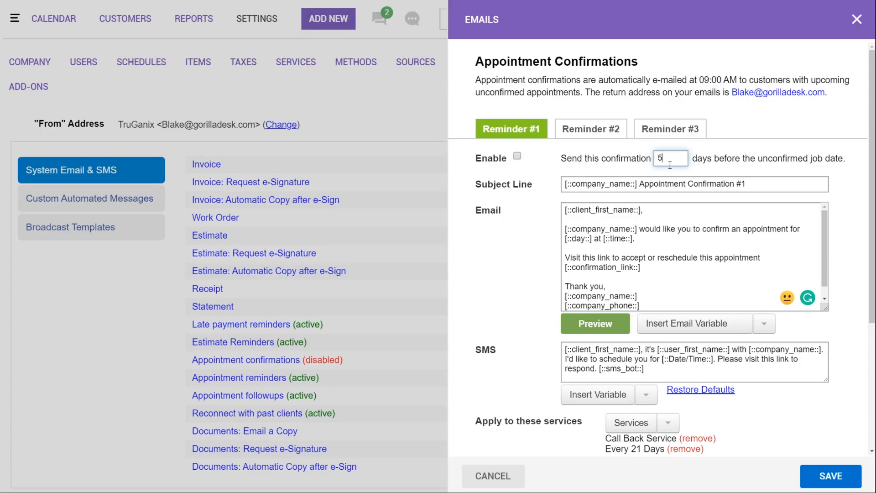
{"action": "left_click", "coordinate": [614, 329]}
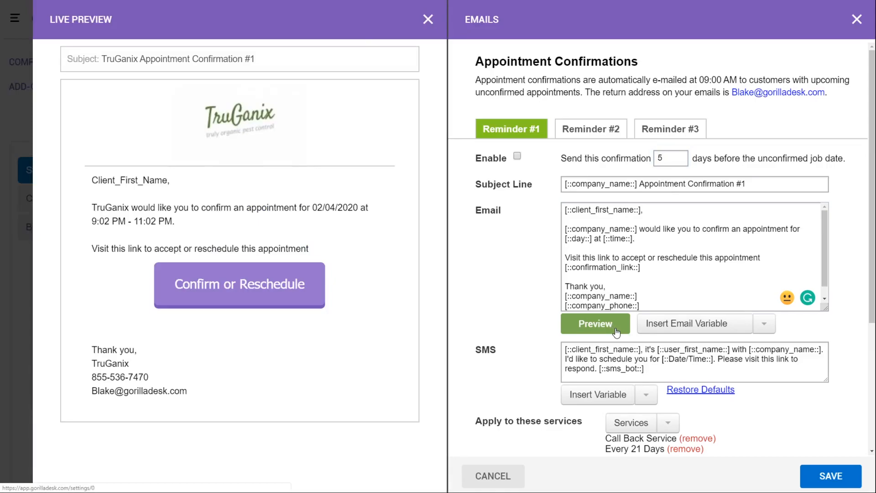
{"action": "left_click", "coordinate": [639, 267]}
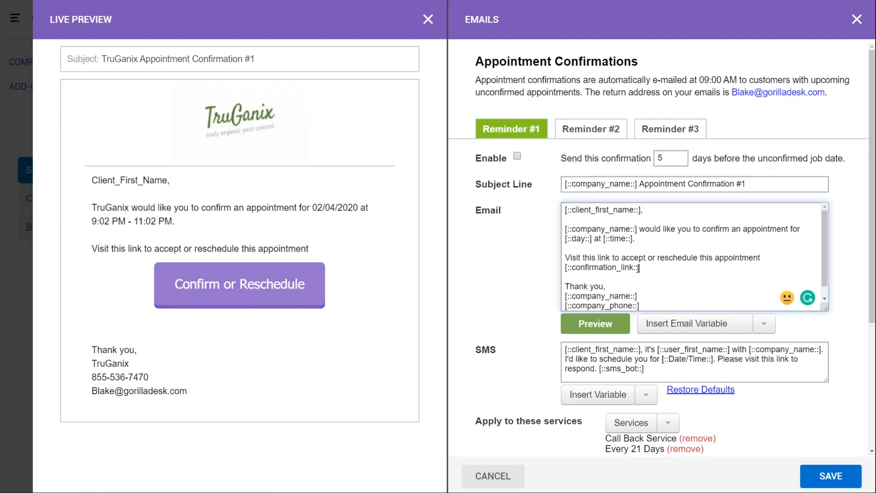
- Try adding a line of test text below the confirmation link in the Reminder #1 email, and delete the text
{"action": "key", "text": "Return"}
{"action": "key", "text": "Return"}
{"action": "type", "text": "testestestest"}
{"action": "key", "text": "BackSpace"}
{"action": "key", "text": "BackSpace"}
{"action": "key", "text": "BackSpace"}
{"action": "key", "text": "BackSpace"}
{"action": "key", "text": "BackSpace"}
{"action": "key", "text": "BackSpace"}
{"action": "key", "text": "BackSpace"}
{"action": "key", "text": "BackSpace"}
{"action": "key", "text": "BackSpace"}
{"action": "key", "text": "BackSpace"}
{"action": "key", "text": "BackSpace"}
{"action": "key", "text": "BackSpace"}
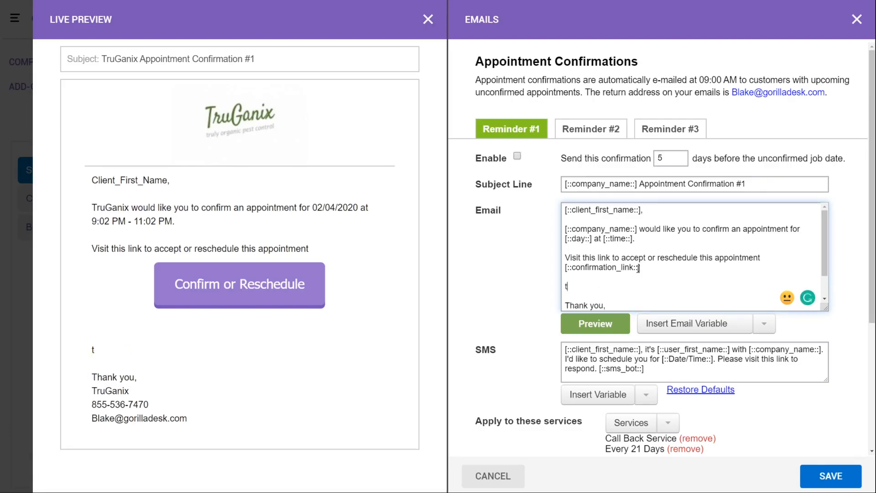
{"action": "key", "text": "BackSpace"}
- Examine the client name, company name, day and time variables in the Reminder #1 email against the preview
{"action": "left_click_drag", "start_coordinate": [643, 211], "coordinate": [618, 211]}
{"action": "left_click_drag", "start_coordinate": [618, 211], "coordinate": [564, 212]}
{"action": "left_click", "coordinate": [622, 220]}
{"action": "left_click_drag", "start_coordinate": [592, 237], "coordinate": [565, 238]}
{"action": "left_click", "coordinate": [639, 239]}
{"action": "left_click_drag", "start_coordinate": [639, 239], "coordinate": [565, 239]}
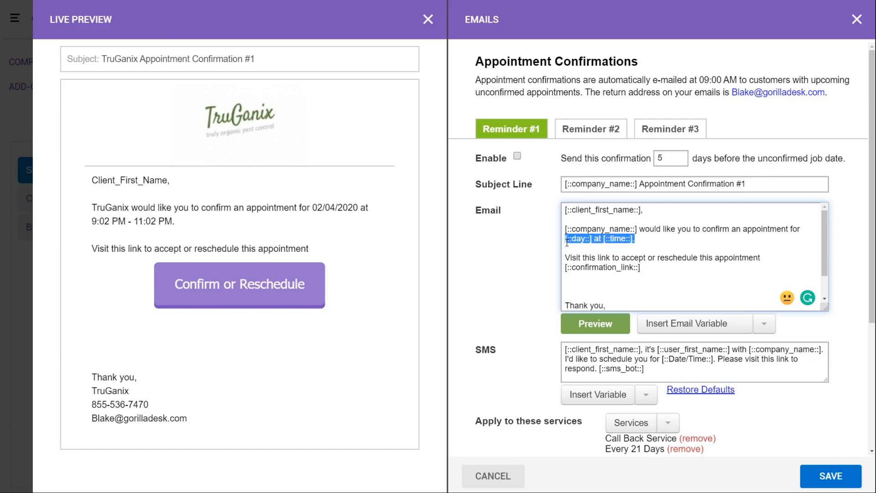
{"action": "left_click", "coordinate": [593, 251]}
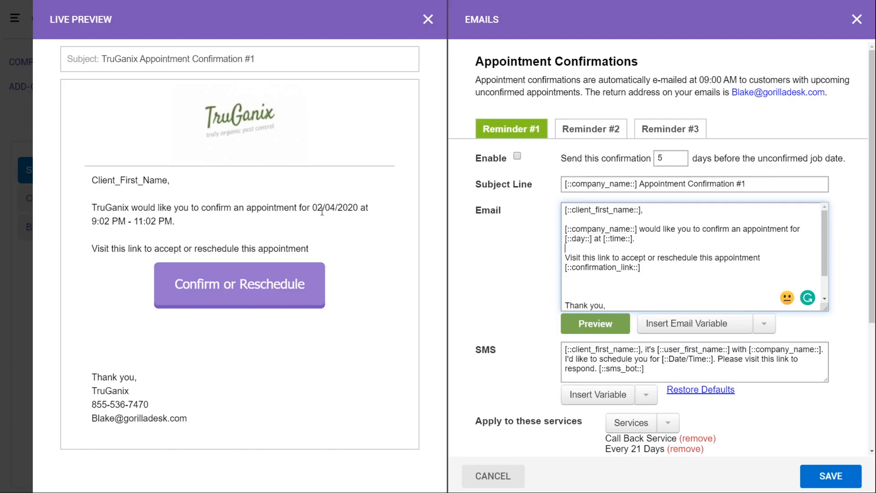
- Look through the variables that can be inserted into the Reminder #1 email and highlight its confirmation link variable
{"action": "left_click", "coordinate": [567, 285]}
{"action": "left_click", "coordinate": [653, 370]}
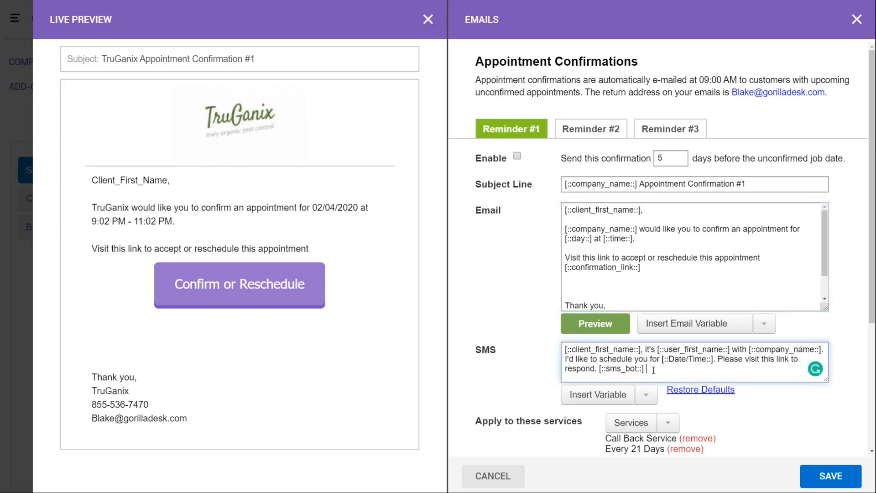
{"action": "left_click", "coordinate": [568, 285]}
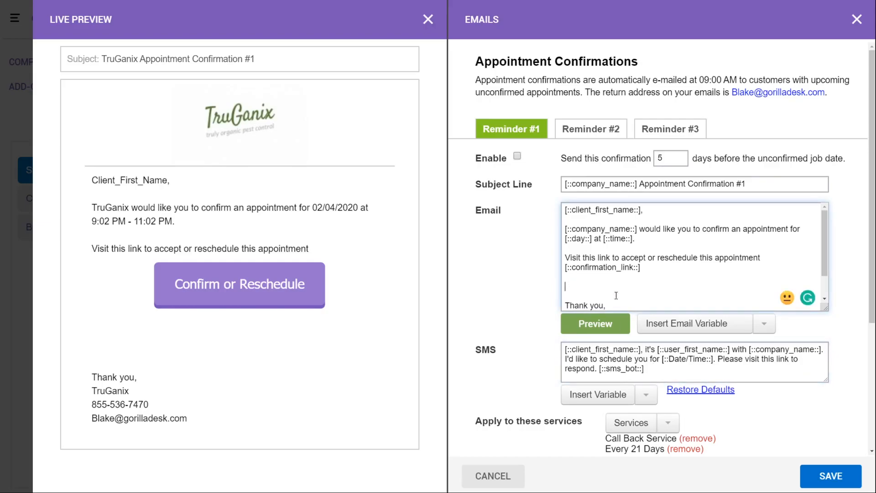
{"action": "left_click", "coordinate": [764, 323]}
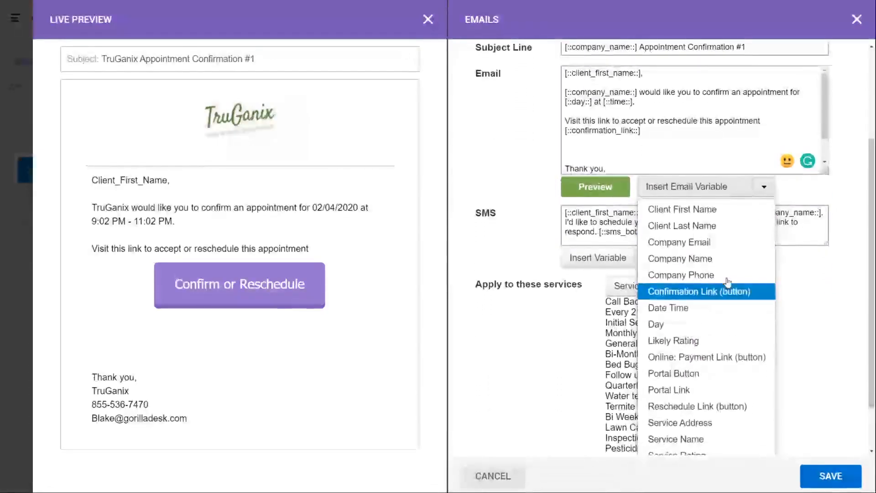
{"action": "scroll", "coordinate": [703, 267], "scroll_direction": "down", "scroll_amount": 1}
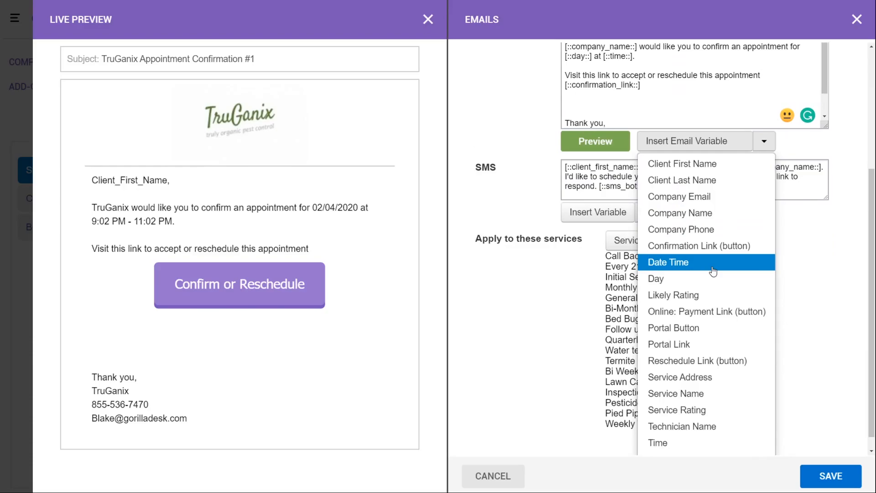
{"action": "left_click", "coordinate": [402, 178]}
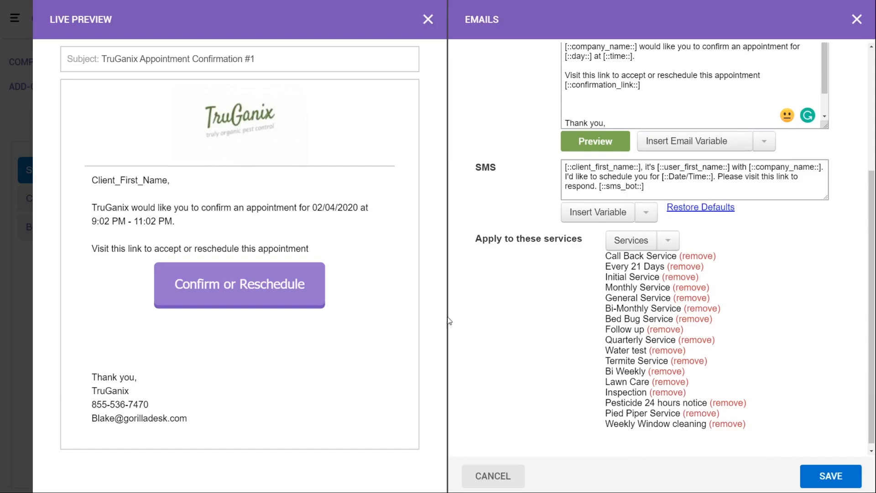
{"action": "scroll", "coordinate": [647, 100], "scroll_direction": "up", "scroll_amount": 2}
{"action": "left_click_drag", "start_coordinate": [644, 176], "coordinate": [565, 177]}
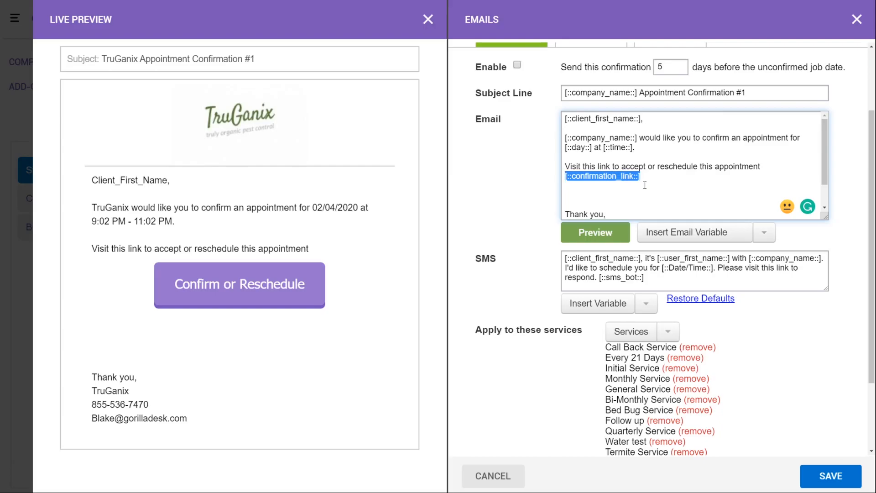
{"action": "left_click", "coordinate": [645, 185]}
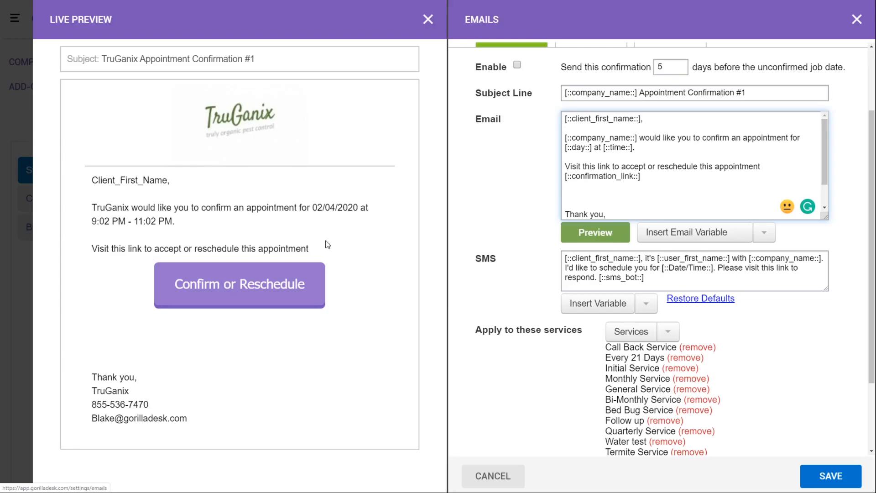
- View the appointment confirmation settings of Reminder #2 and Reminder #3
{"action": "scroll", "coordinate": [599, 150], "scroll_direction": "up", "scroll_amount": 2}
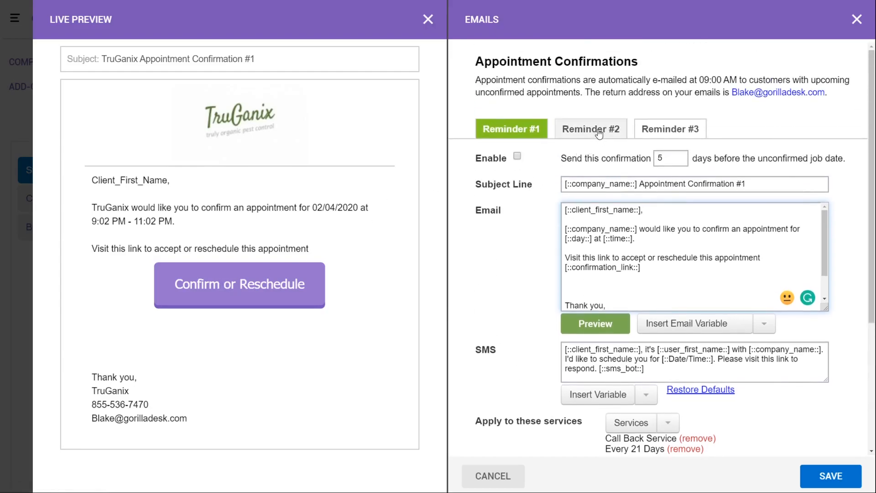
{"action": "left_click", "coordinate": [594, 132]}
{"action": "left_click", "coordinate": [665, 133]}
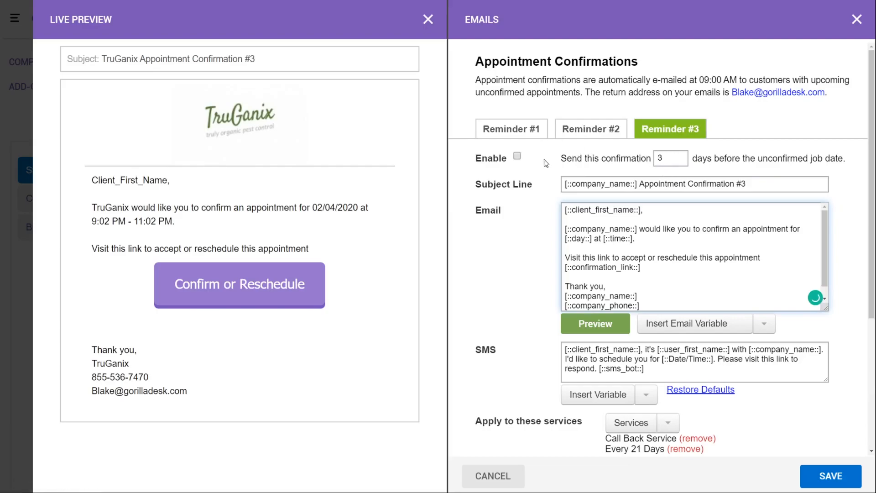
- Set Reminder #1 to be sent 10 days before the unconfirmed job date
{"action": "left_click", "coordinate": [511, 130]}
{"action": "key", "text": "Tab"}
{"action": "type", "text": "10"}
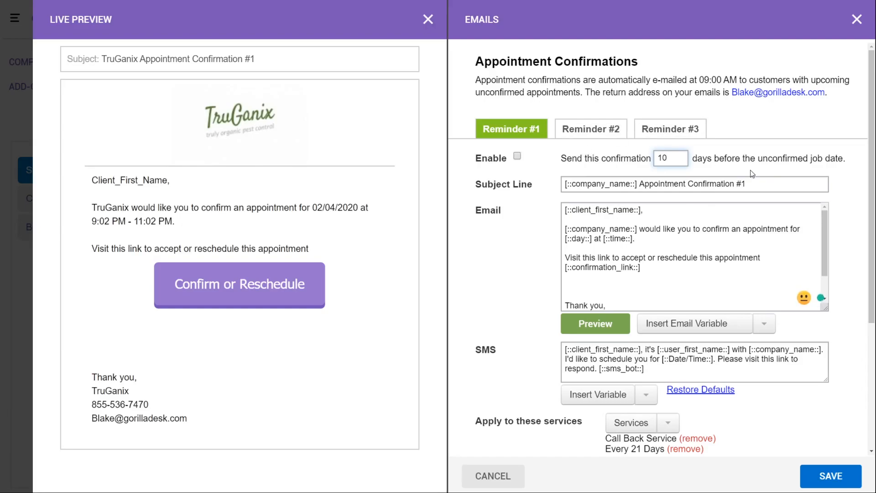
{"action": "left_click", "coordinate": [766, 137]}
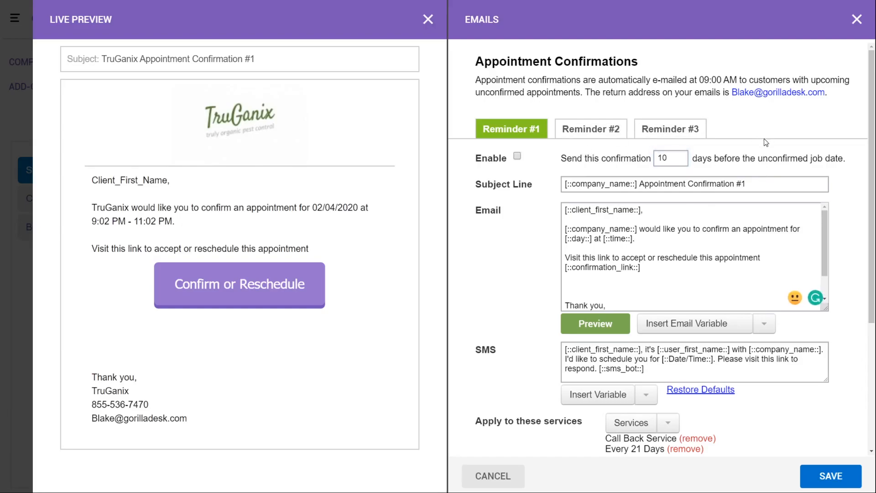
- Set Reminder #2 to be sent 7 days before the unconfirmed job date, and check the lead time of Reminder #3
{"action": "left_click", "coordinate": [592, 129]}
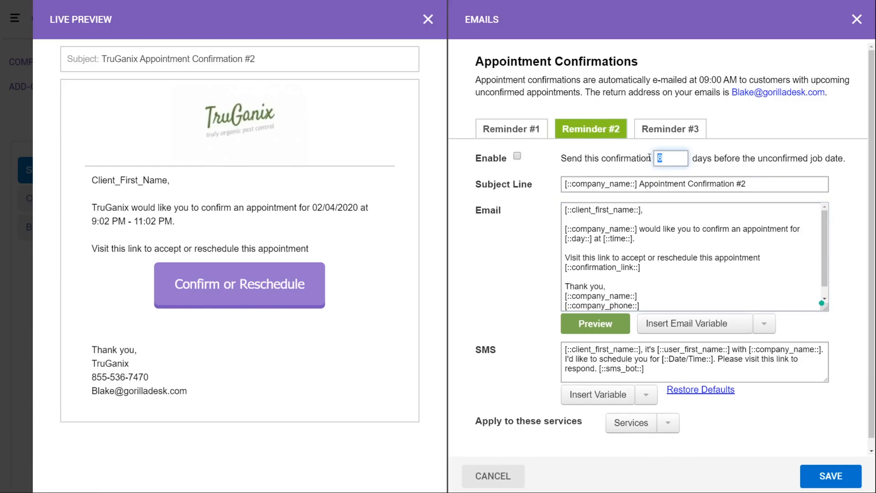
{"action": "key", "text": "BackSpace"}
{"action": "type", "text": "7"}
{"action": "left_click", "coordinate": [688, 162]}
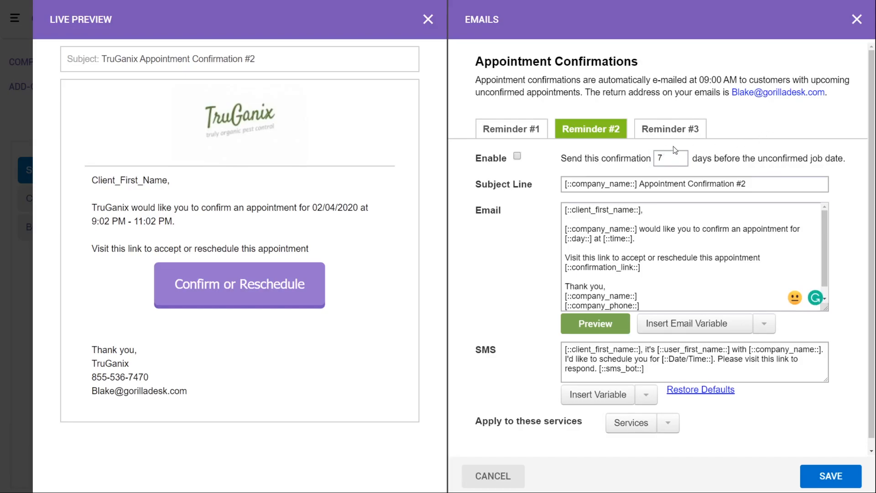
{"action": "left_click", "coordinate": [665, 134]}
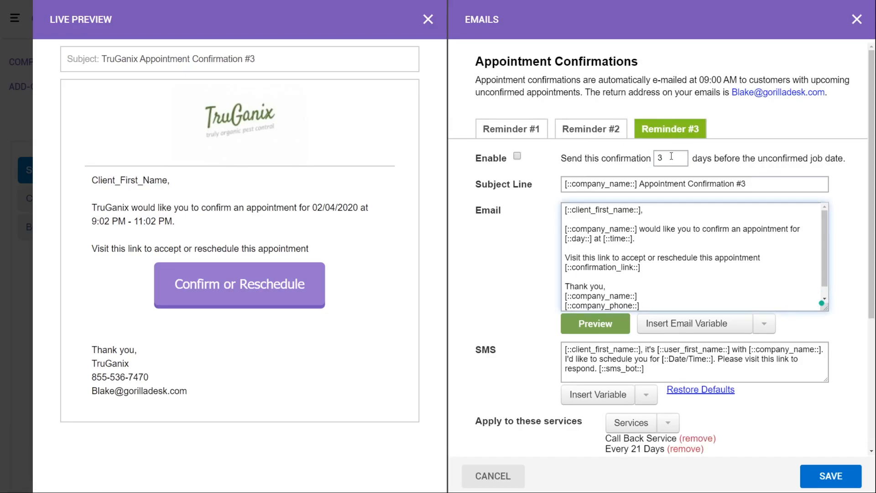
{"action": "left_click", "coordinate": [523, 132]}
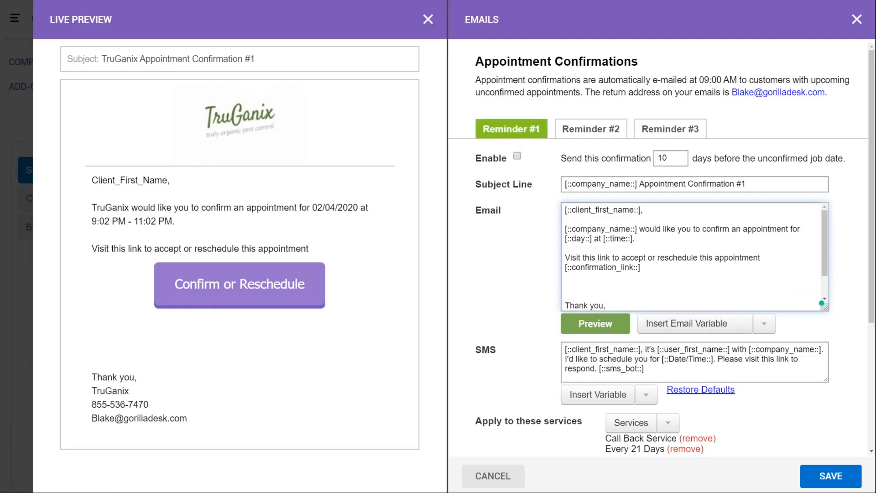
- Review which services Reminder #1 applies to, and enable the reminder
{"action": "left_click", "coordinate": [525, 249]}
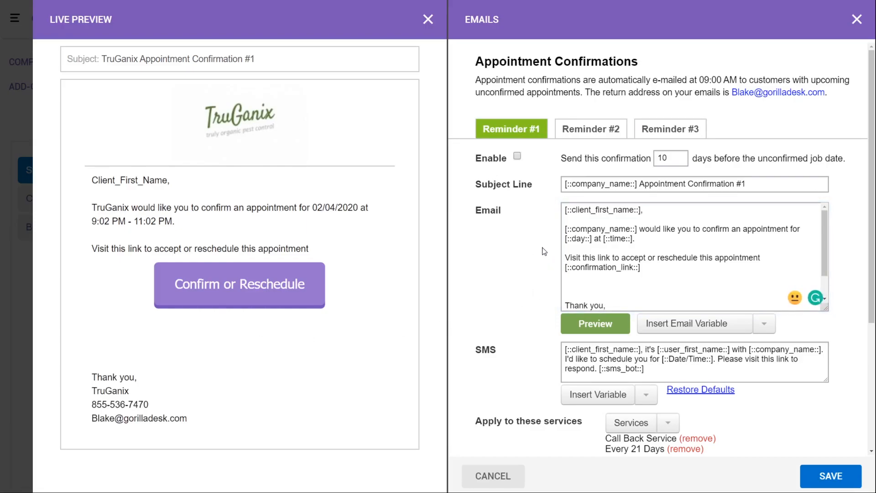
{"action": "scroll", "coordinate": [531, 253], "scroll_direction": "down", "scroll_amount": 2}
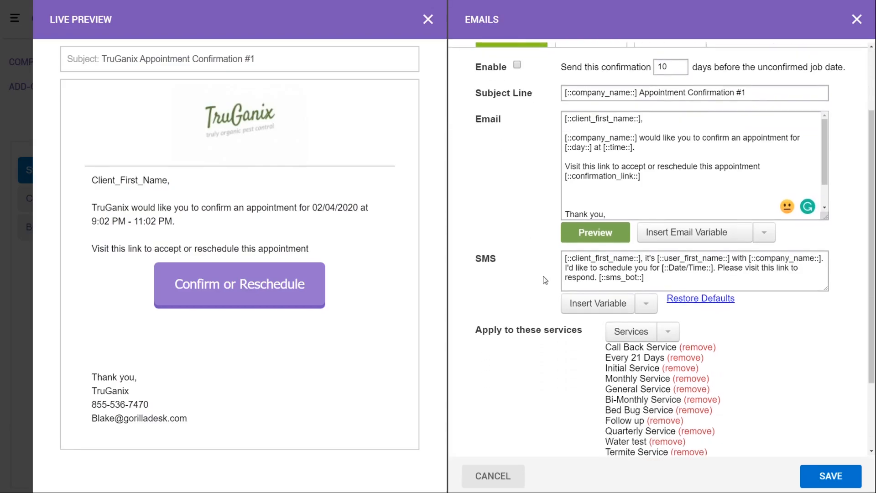
{"action": "left_click", "coordinate": [675, 341]}
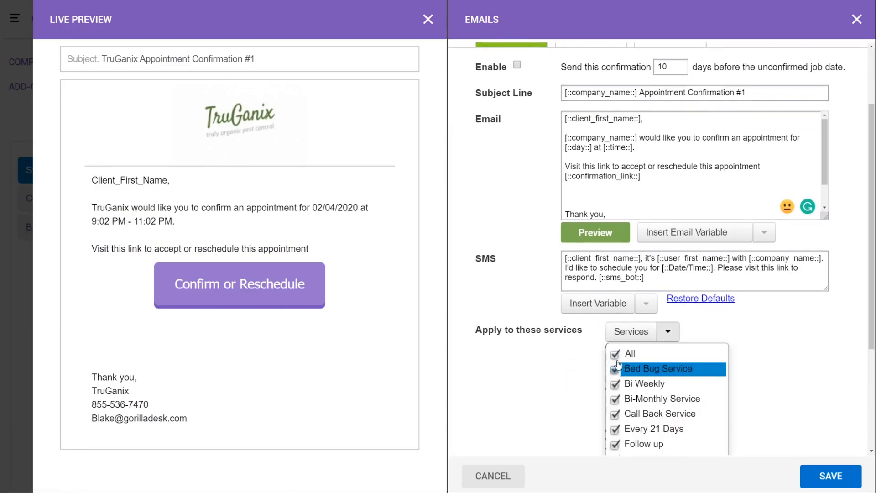
{"action": "left_click", "coordinate": [817, 351]}
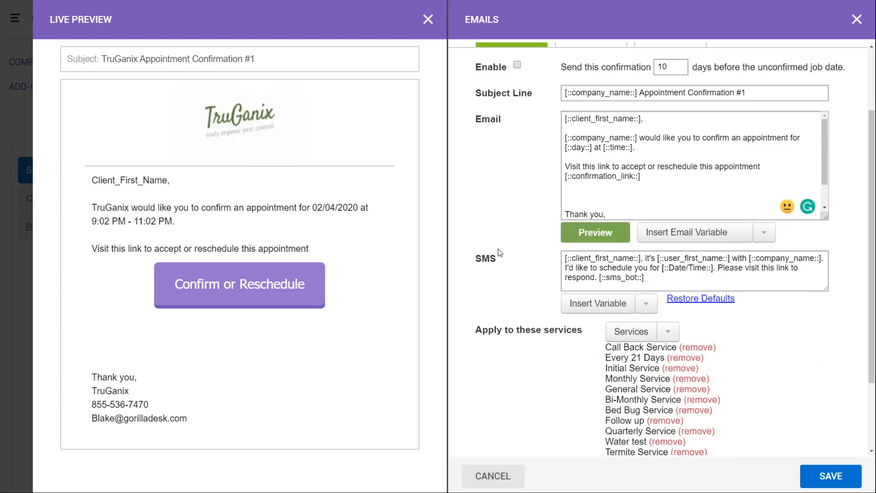
{"action": "scroll", "coordinate": [500, 251], "scroll_direction": "up", "scroll_amount": 2}
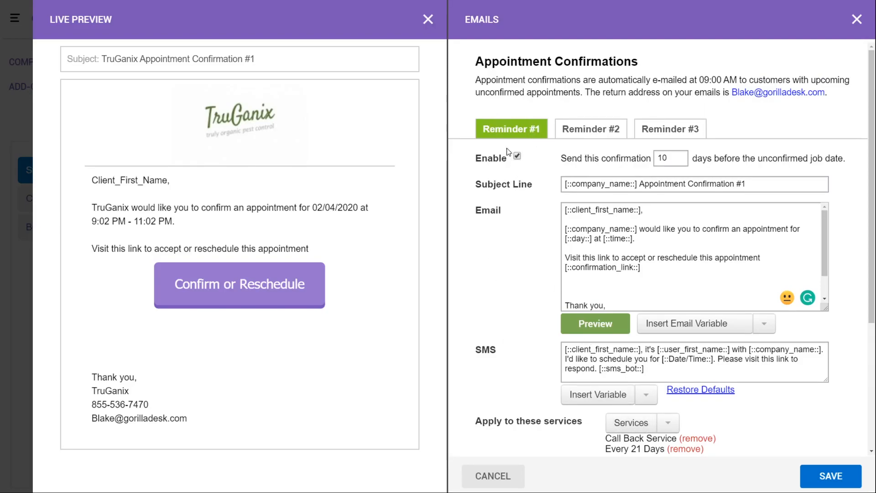
- Apply Reminder #2 to all services and enable it
{"action": "left_click", "coordinate": [593, 134]}
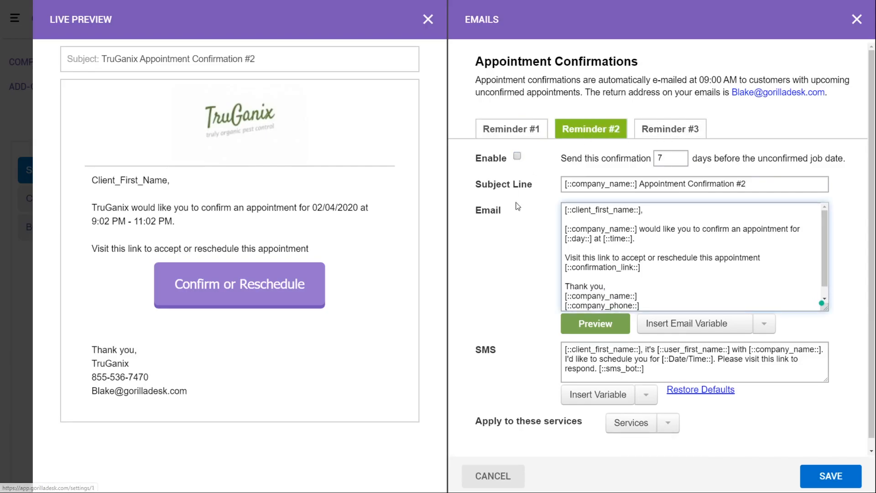
{"action": "scroll", "coordinate": [538, 292], "scroll_direction": "down", "scroll_amount": 1}
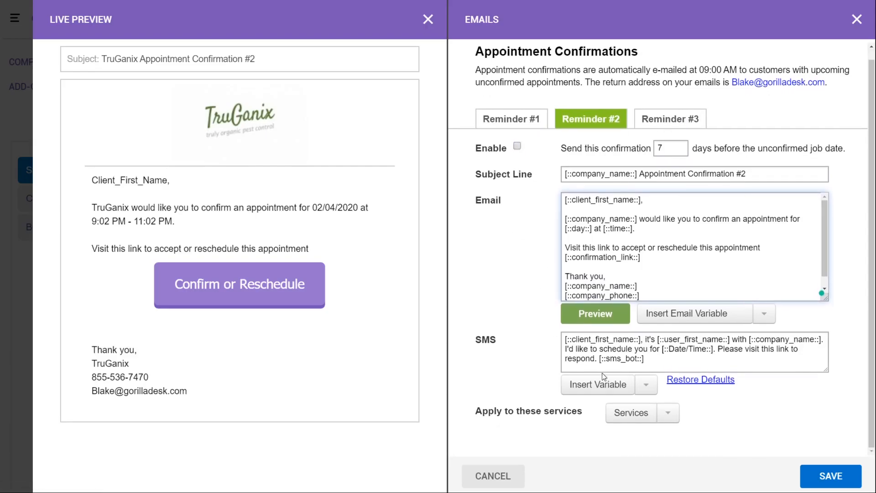
{"action": "left_click", "coordinate": [669, 414]}
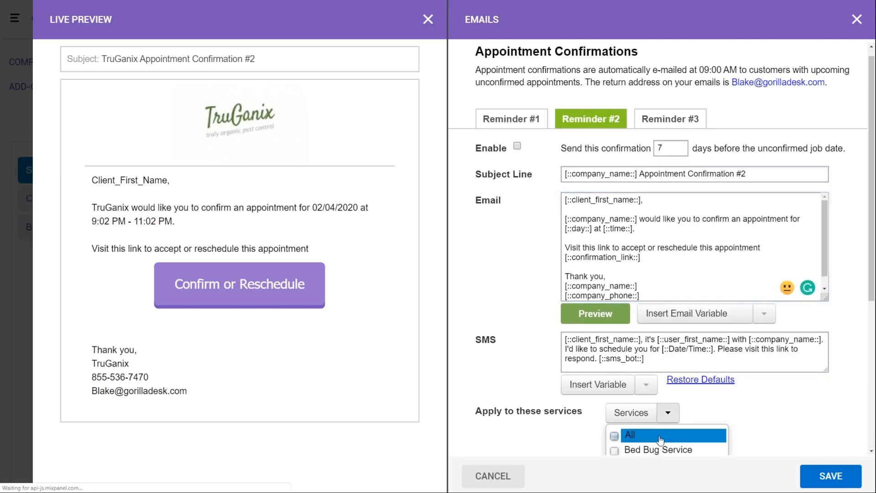
{"action": "left_click", "coordinate": [613, 436]}
{"action": "left_click", "coordinate": [517, 147]}
- Check the settings of Reminder #3, and disable Reminder #1
{"action": "left_click", "coordinate": [668, 115]}
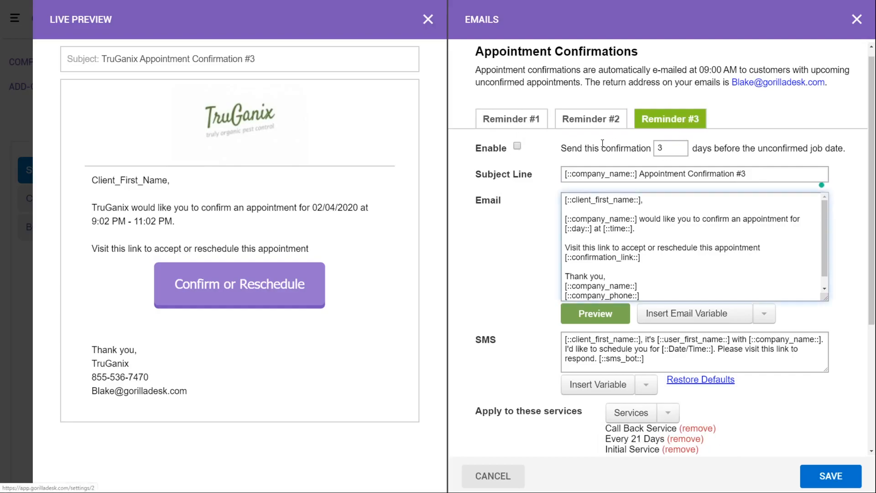
{"action": "left_click", "coordinate": [531, 121]}
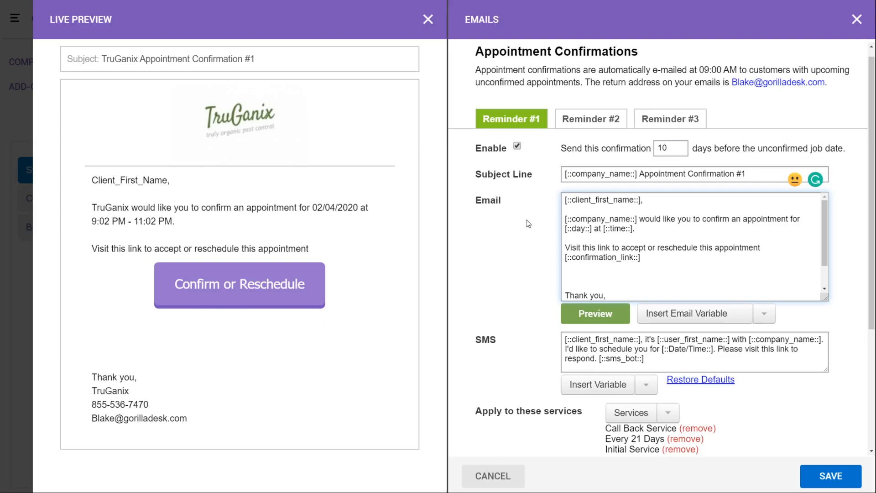
{"action": "left_click", "coordinate": [517, 146]}
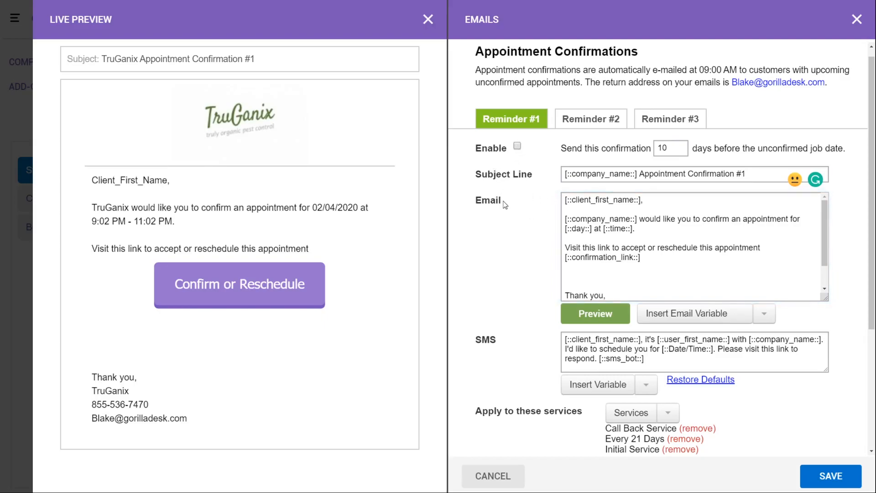
- Review the complete Reminder #1 email, its SMS message and the list of services it applies to
{"action": "scroll", "coordinate": [611, 256], "scroll_direction": "down", "scroll_amount": 1}
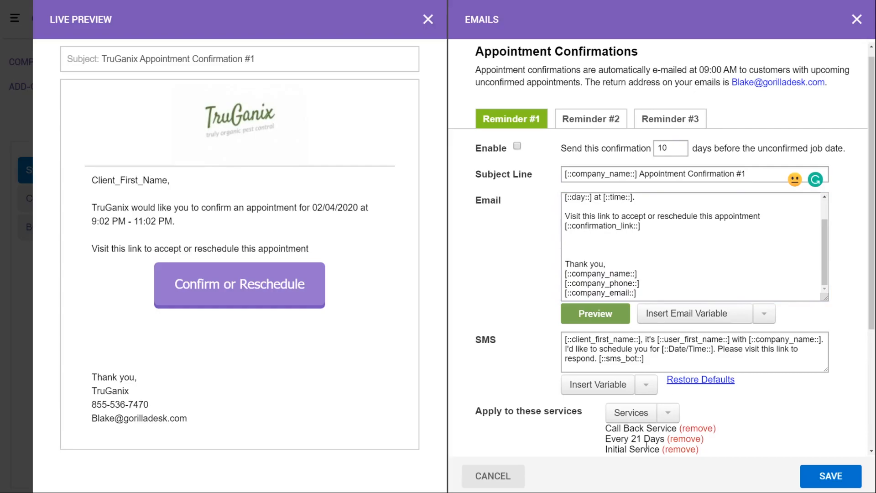
{"action": "scroll", "coordinate": [684, 427], "scroll_direction": "down", "scroll_amount": 2}
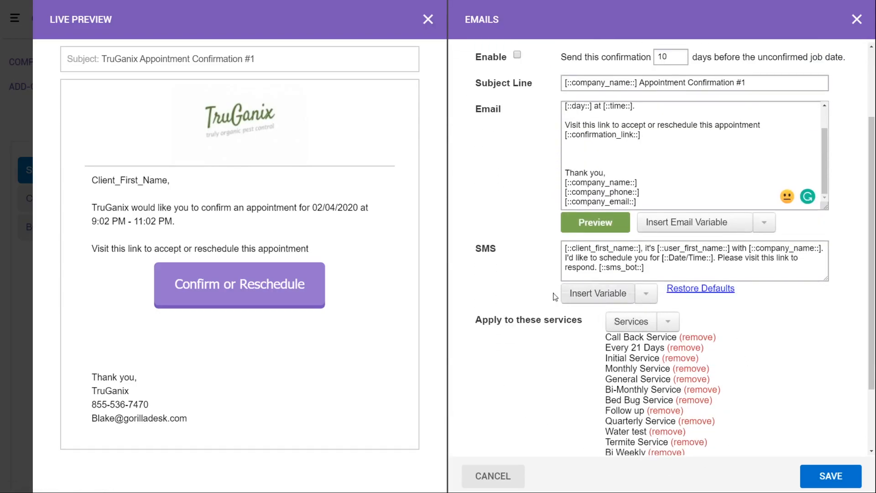
{"action": "scroll", "coordinate": [751, 390], "scroll_direction": "up", "scroll_amount": 3}
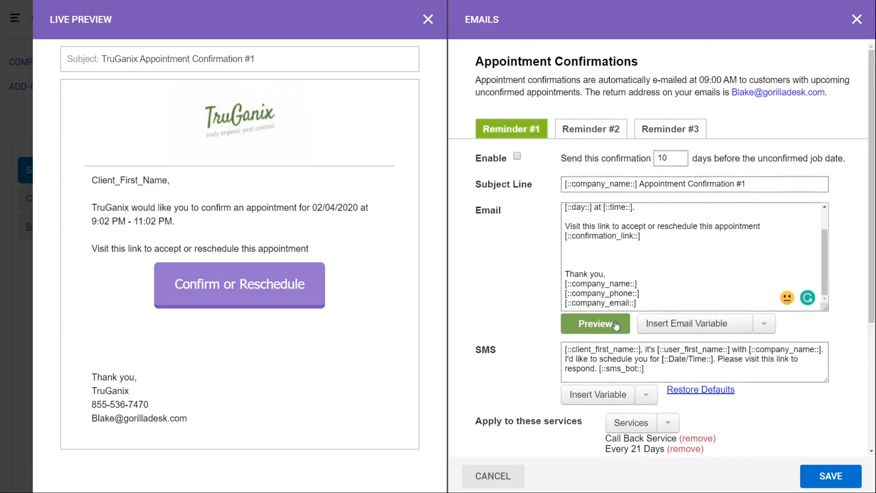
{"action": "scroll", "coordinate": [607, 263], "scroll_direction": "up", "scroll_amount": 1}
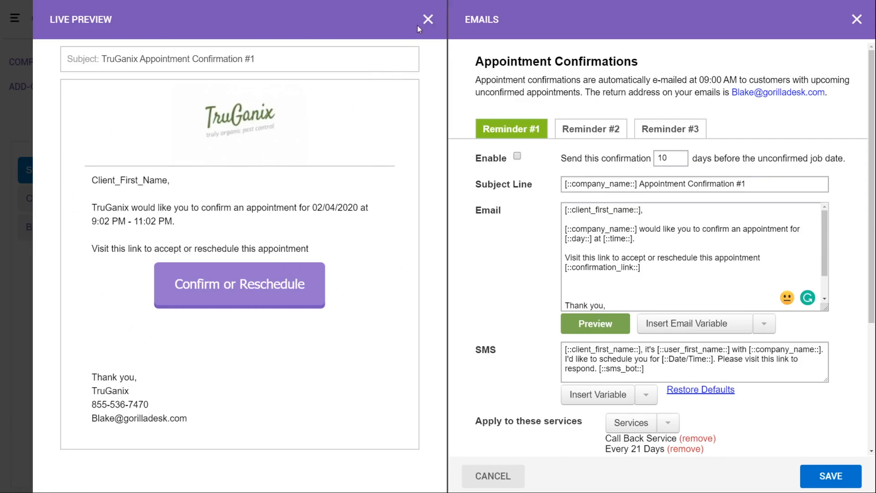
- Close the live preview and the Appointment Confirmations template without saving, and return to the calendar
{"action": "left_click", "coordinate": [428, 19]}
{"action": "left_click", "coordinate": [851, 18]}
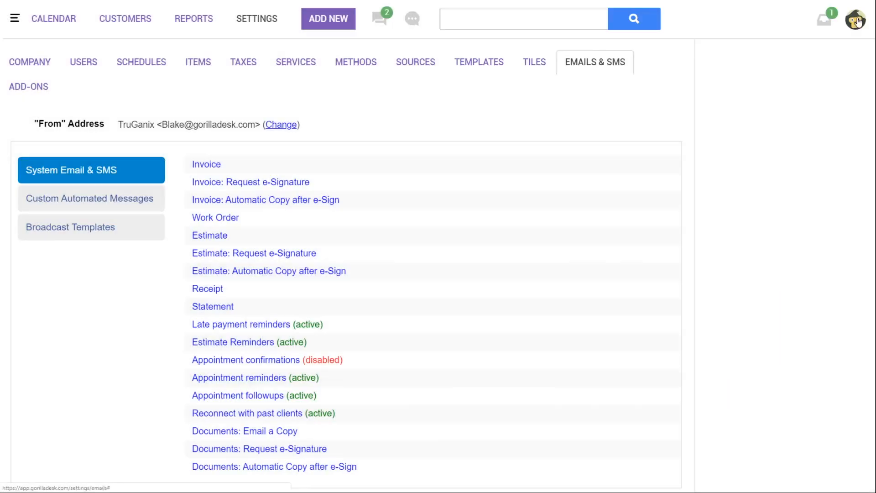
{"action": "left_click", "coordinate": [60, 21]}
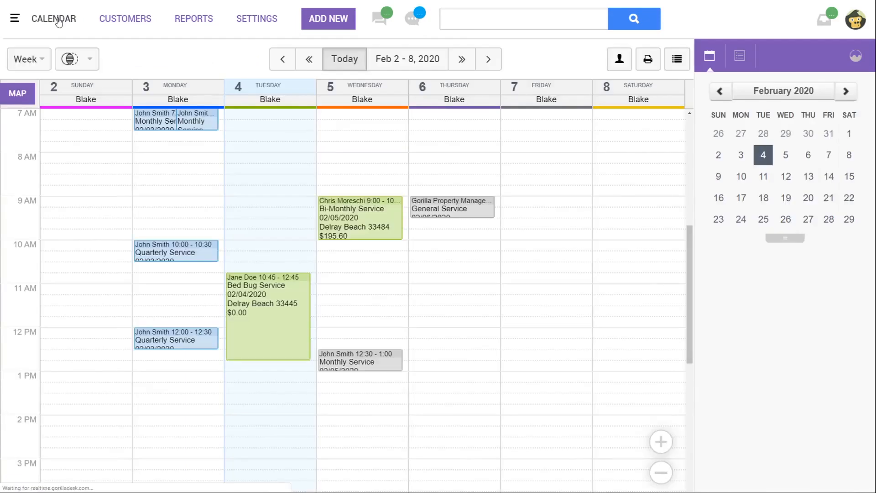
- Open the manual confirmations window from the calendar and set the date range to 02/03/2020 through 02/07/2020
{"action": "left_click", "coordinate": [676, 60]}
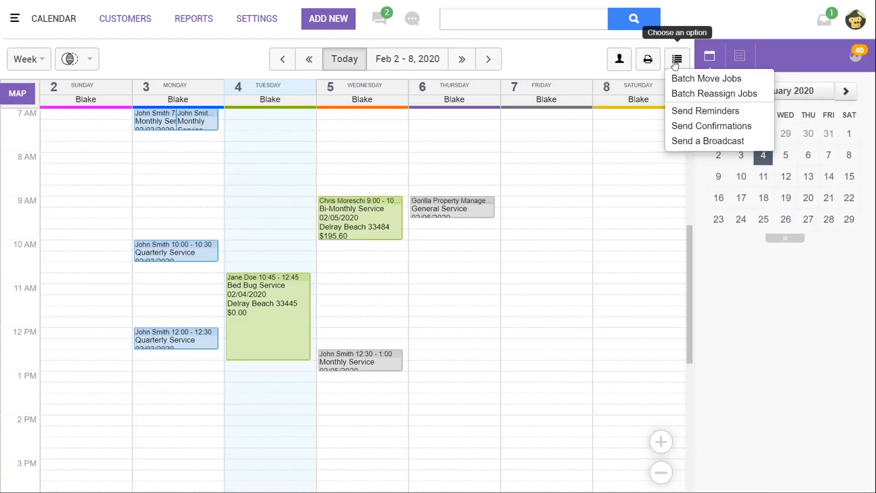
{"action": "left_click", "coordinate": [688, 130]}
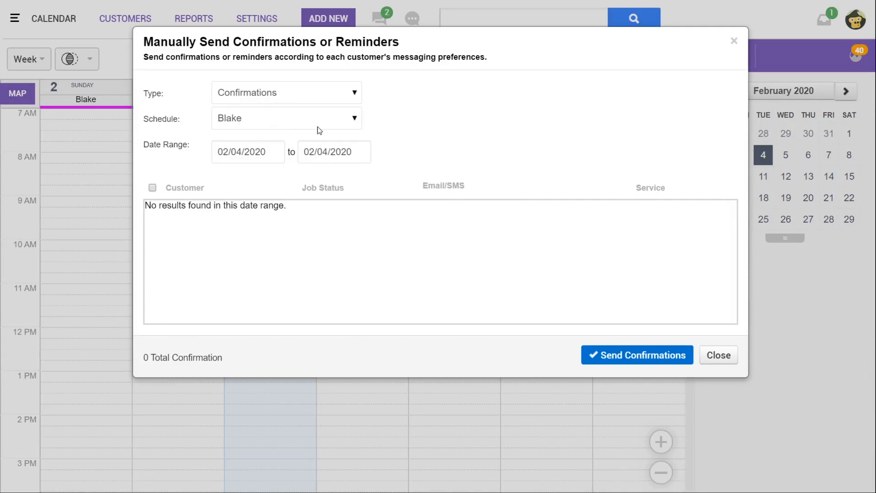
{"action": "left_click", "coordinate": [242, 151]}
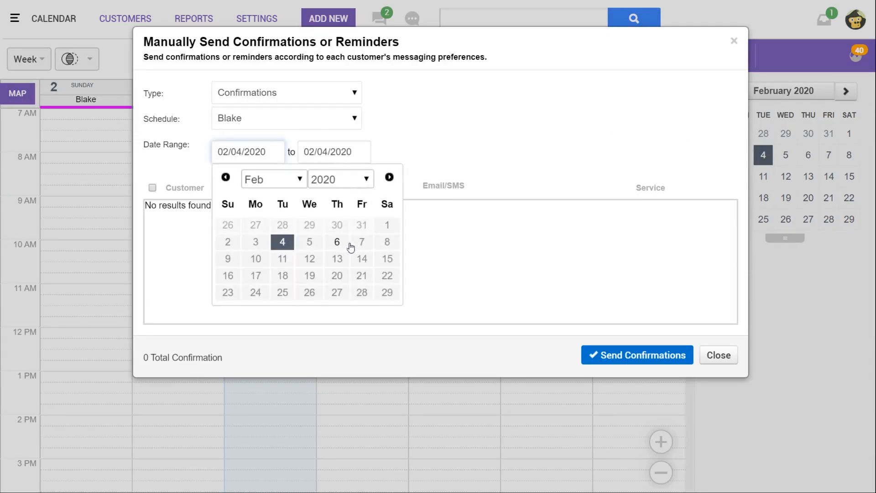
{"action": "left_click", "coordinate": [386, 241]}
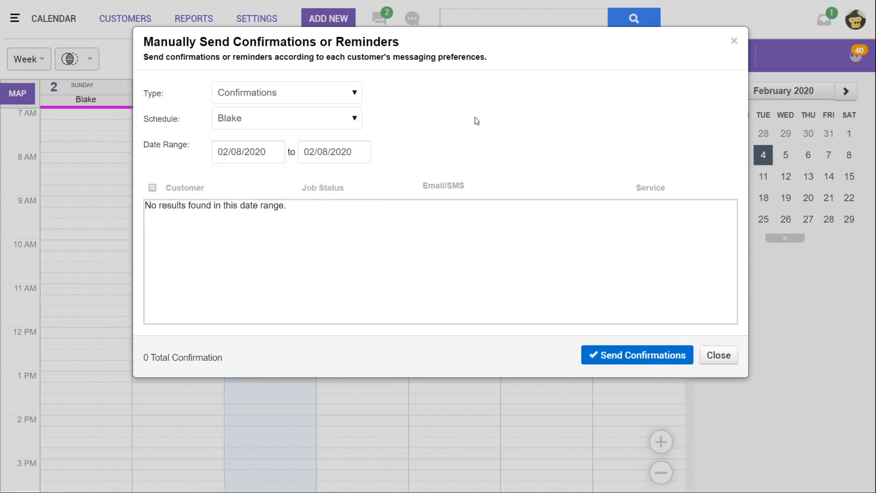
{"action": "left_click", "coordinate": [242, 151]}
{"action": "left_click", "coordinate": [255, 242]}
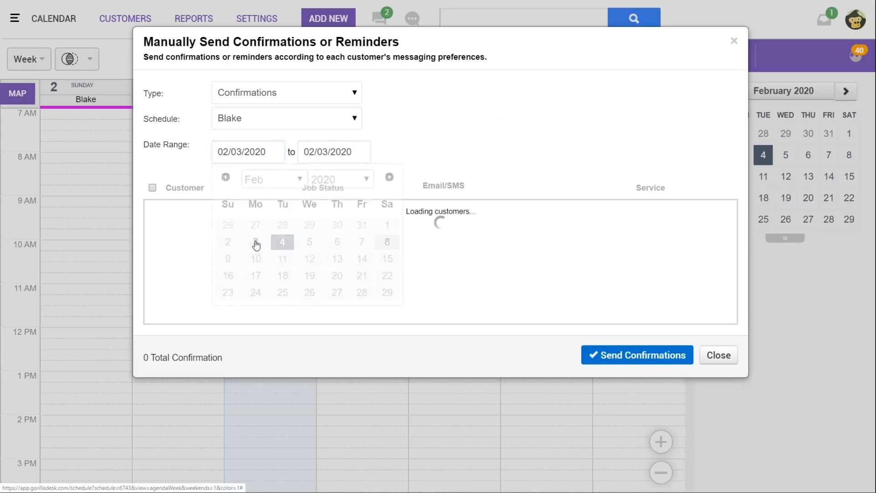
{"action": "left_click", "coordinate": [318, 154]}
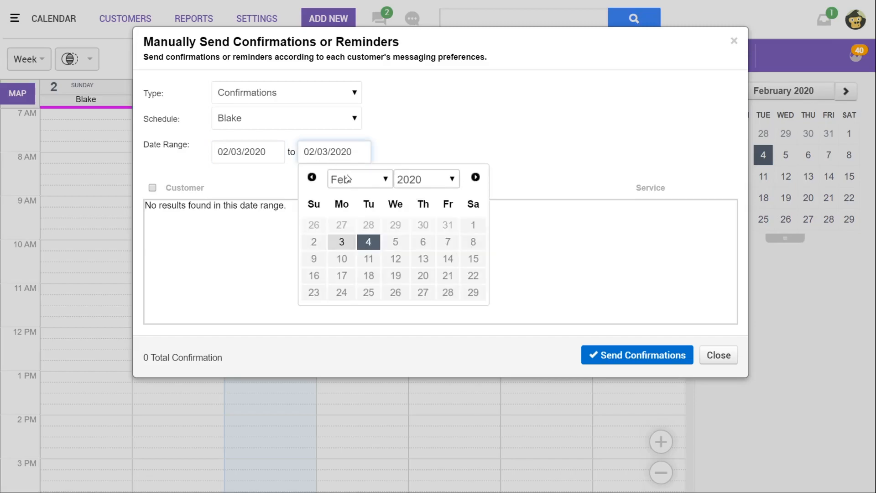
{"action": "left_click", "coordinate": [448, 242]}
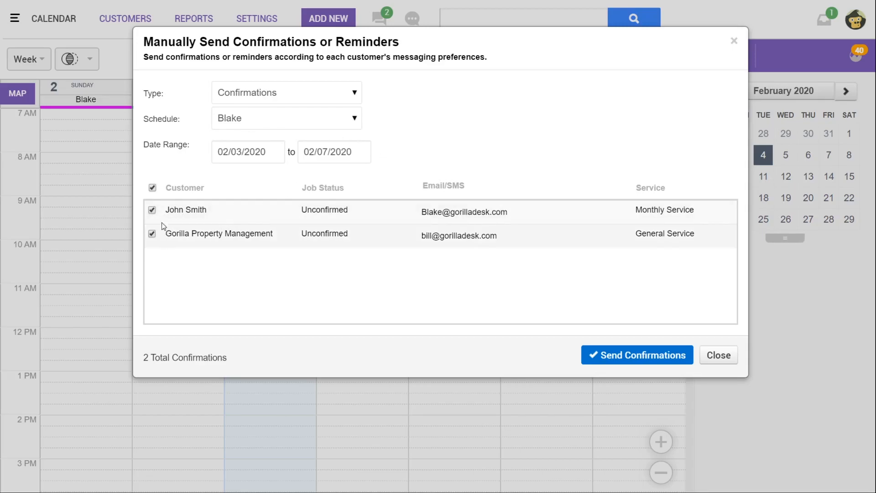
- Keep both unconfirmed customers selected, send them the confirmations, and dismiss the processing notice
{"action": "left_click", "coordinate": [152, 210]}
{"action": "left_click", "coordinate": [152, 210]}
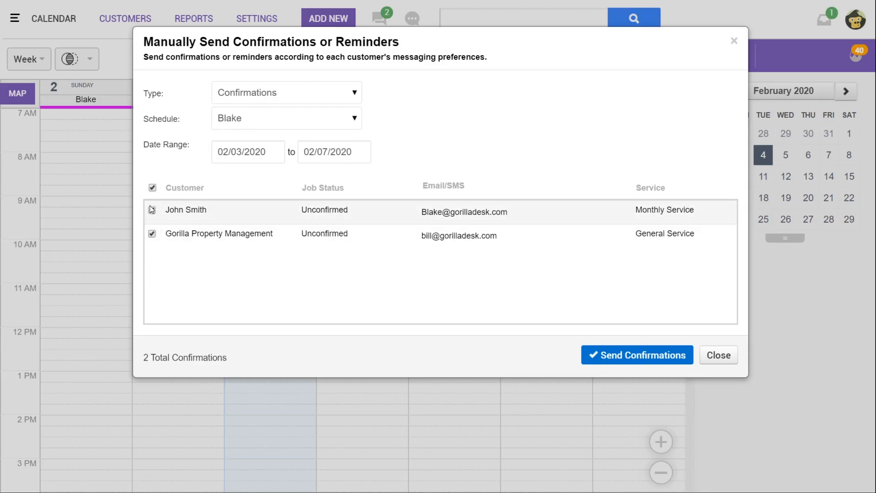
{"action": "left_click", "coordinate": [650, 356]}
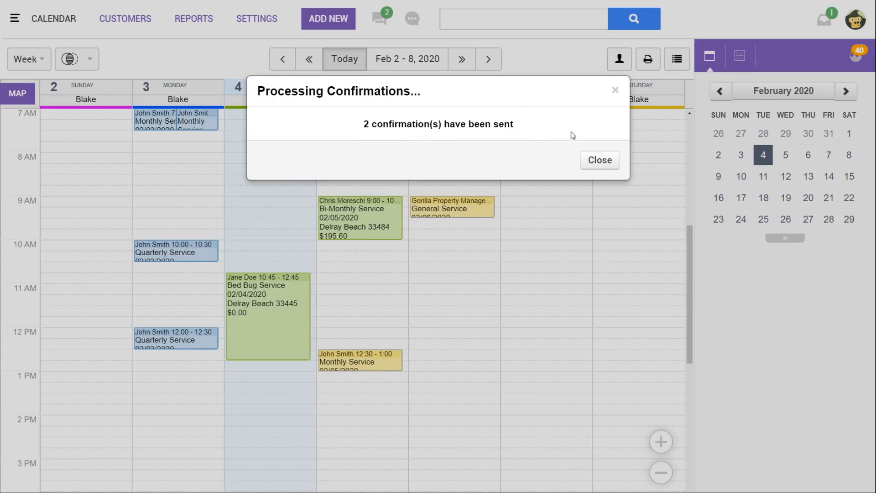
{"action": "left_click", "coordinate": [599, 160]}
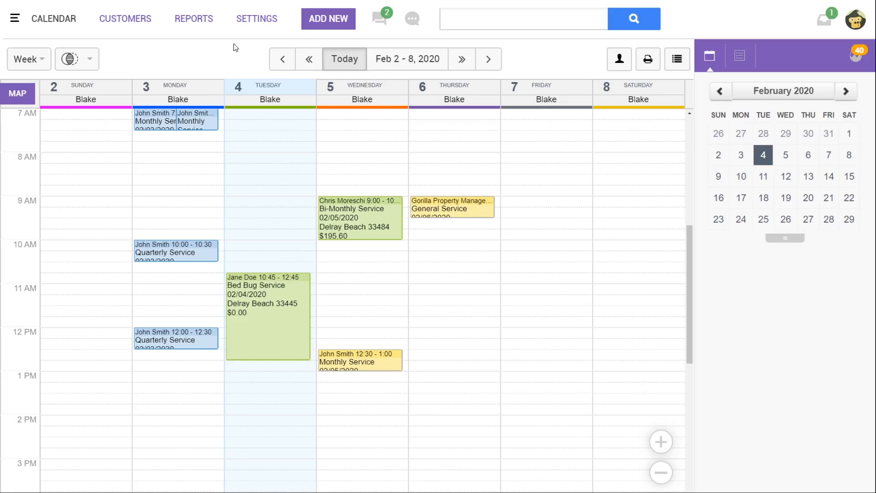
- Open the Appointment reminders template in the Emails & SMS settings
{"action": "mouse_move", "coordinate": [256, 33]}
{"action": "left_click", "coordinate": [264, 251]}
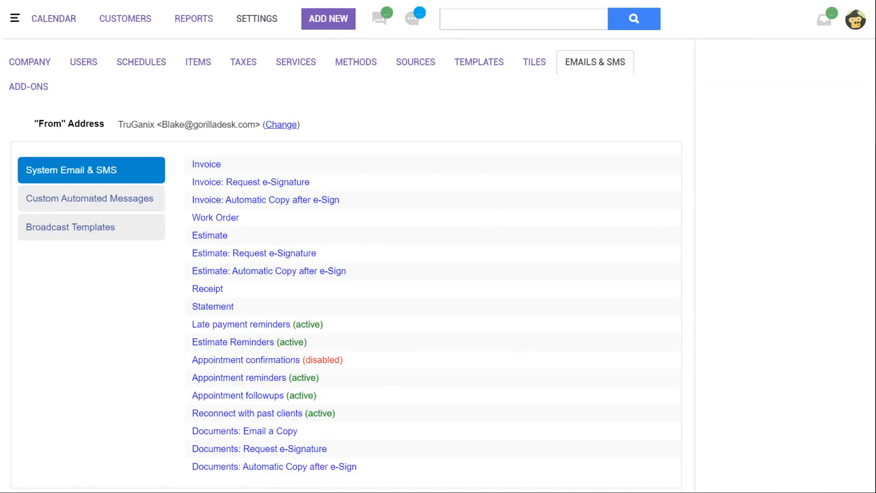
{"action": "left_click", "coordinate": [254, 378]}
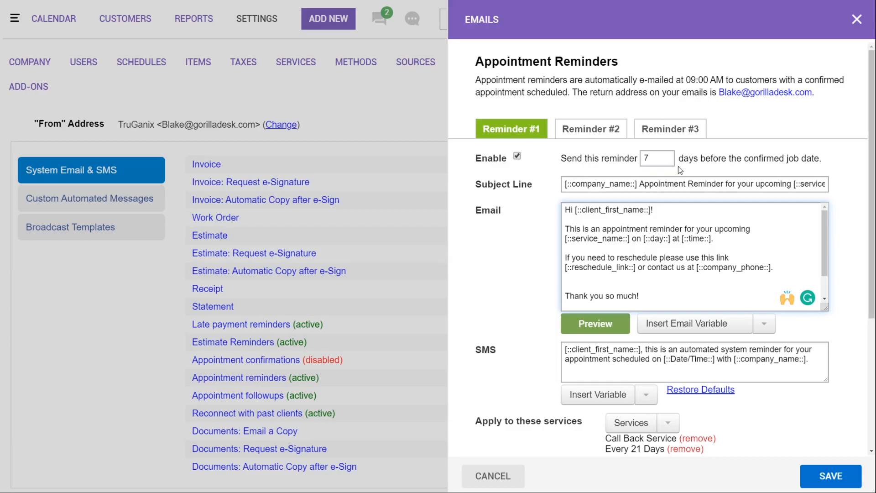
- Set Reminder #1 to send 1 day before the confirmed job date
{"action": "left_click", "coordinate": [656, 157]}
{"action": "left_click_drag", "start_coordinate": [657, 156], "coordinate": [633, 161]}
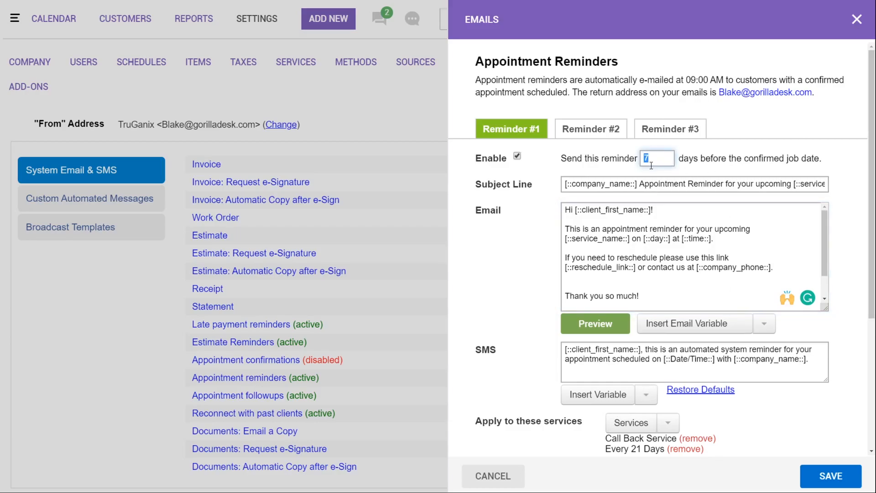
{"action": "key", "text": "BackSpace"}
{"action": "type", "text": "1"}
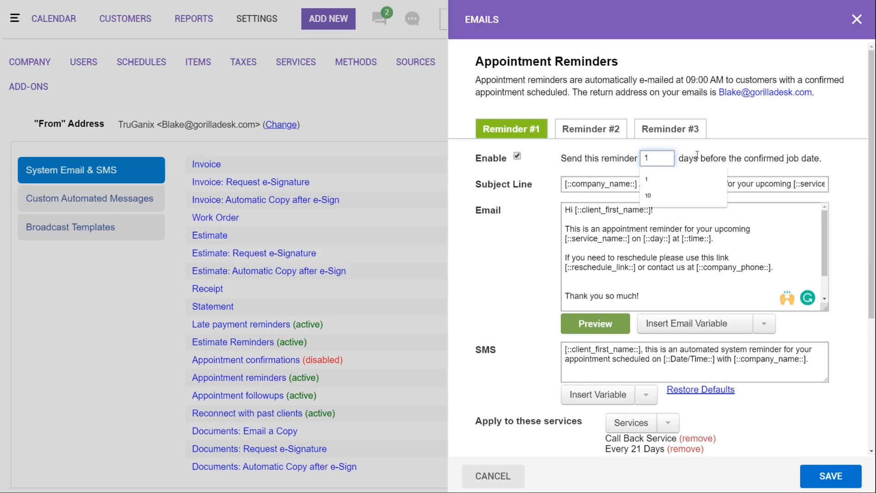
{"action": "left_click", "coordinate": [754, 133]}
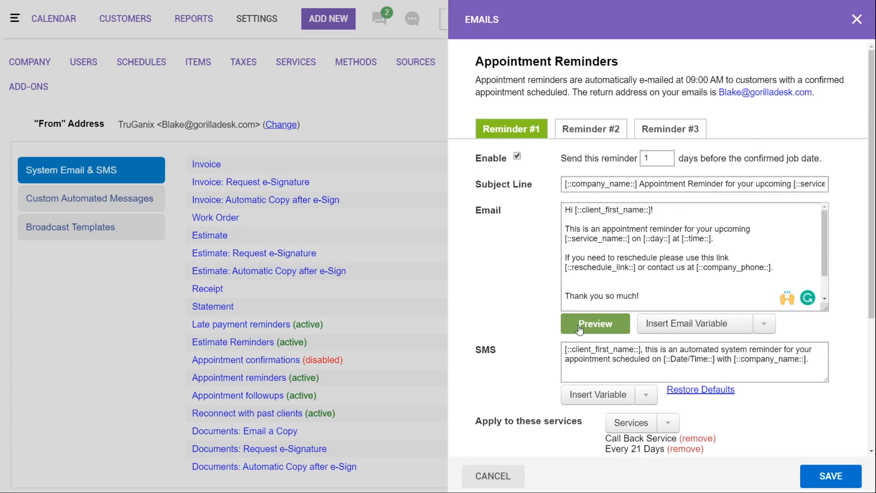
- Preview the Reminder #1 email and examine its message text, client first name variable and SMS text
{"action": "left_click", "coordinate": [595, 326]}
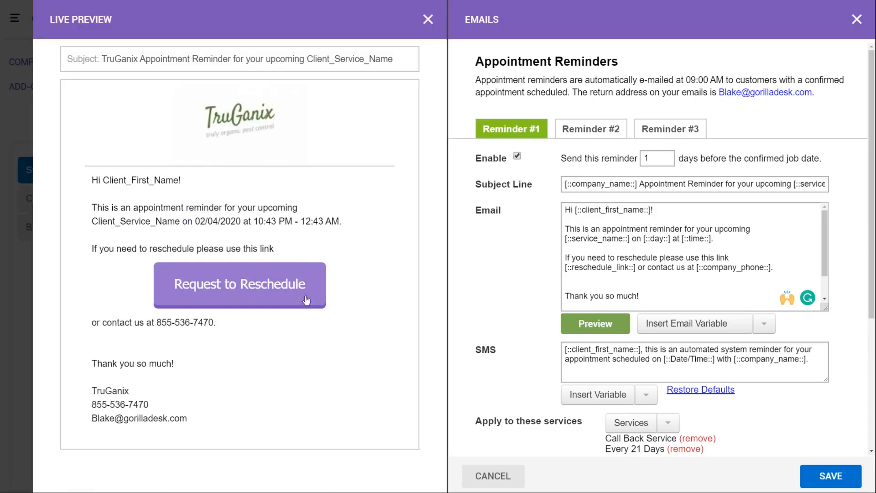
{"action": "left_click", "coordinate": [610, 279]}
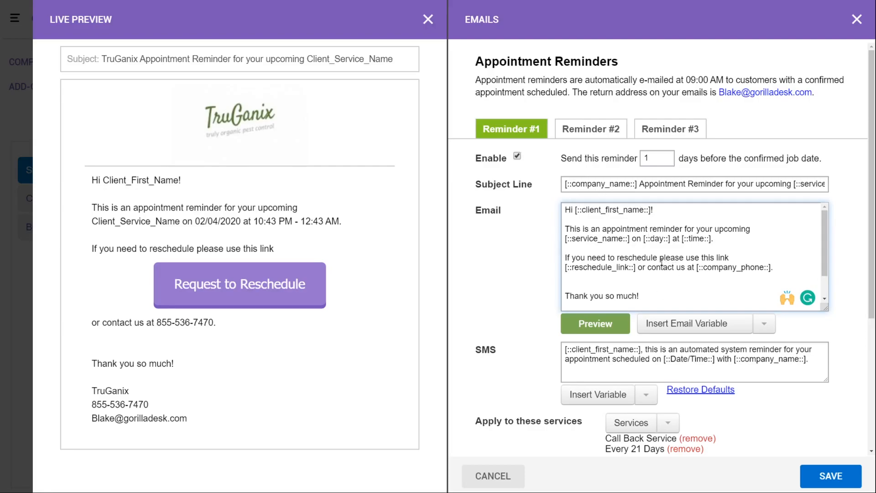
{"action": "left_click", "coordinate": [695, 378]}
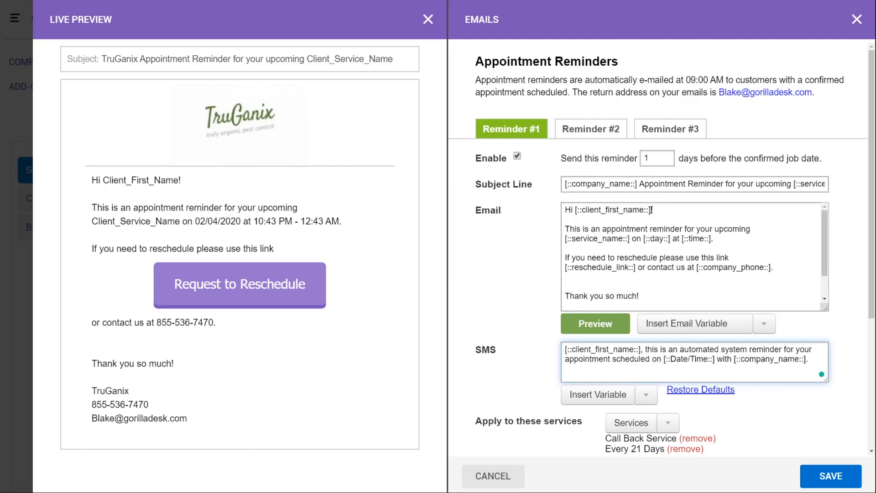
{"action": "left_click_drag", "start_coordinate": [618, 211], "coordinate": [574, 211]}
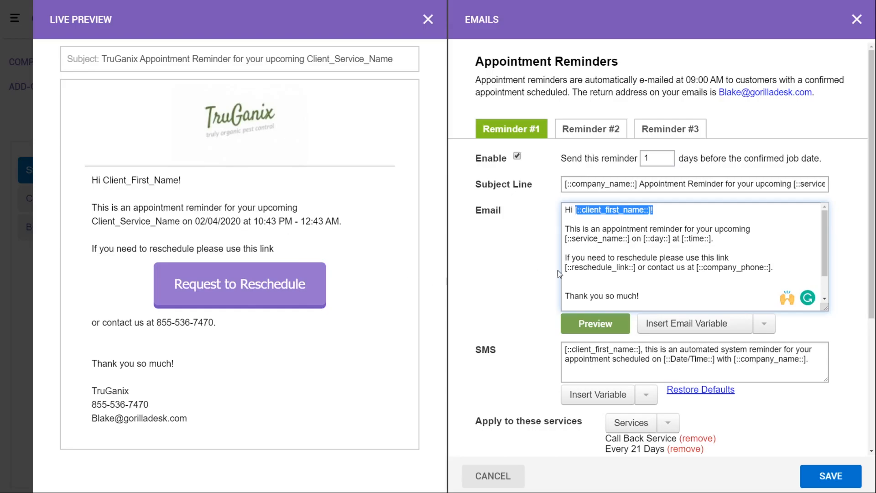
{"action": "left_click", "coordinate": [577, 280]}
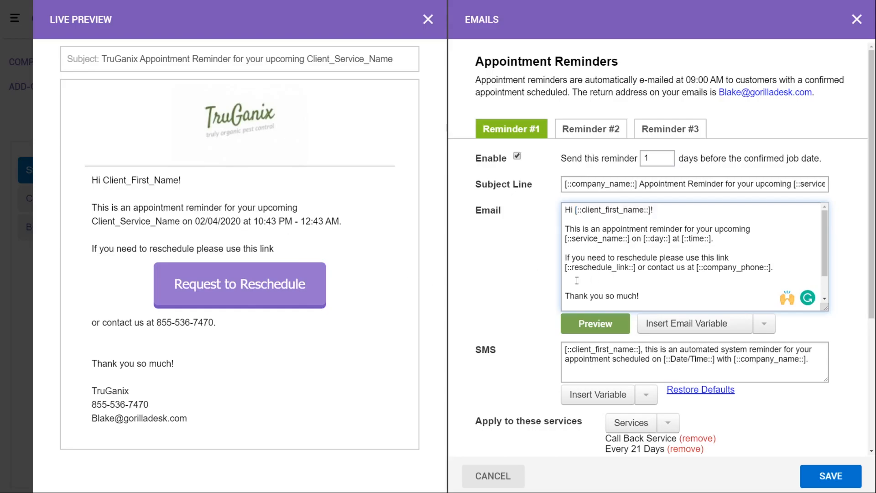
- Review the variables that can be inserted into the Reminder #1 email and SMS messages without adding any
{"action": "left_click", "coordinate": [764, 324]}
{"action": "scroll", "coordinate": [728, 348], "scroll_direction": "down", "scroll_amount": 2}
{"action": "scroll", "coordinate": [729, 346], "scroll_direction": "down", "scroll_amount": 3}
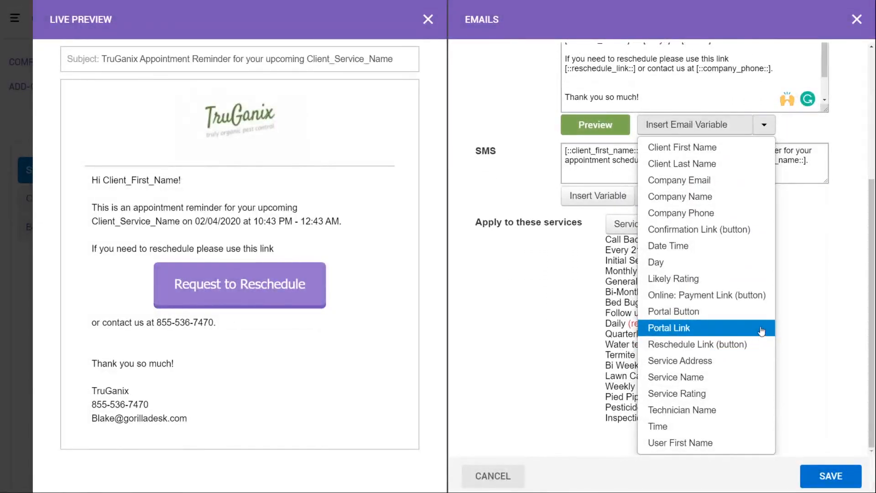
{"action": "left_click", "coordinate": [801, 305]}
{"action": "left_click", "coordinate": [645, 196]}
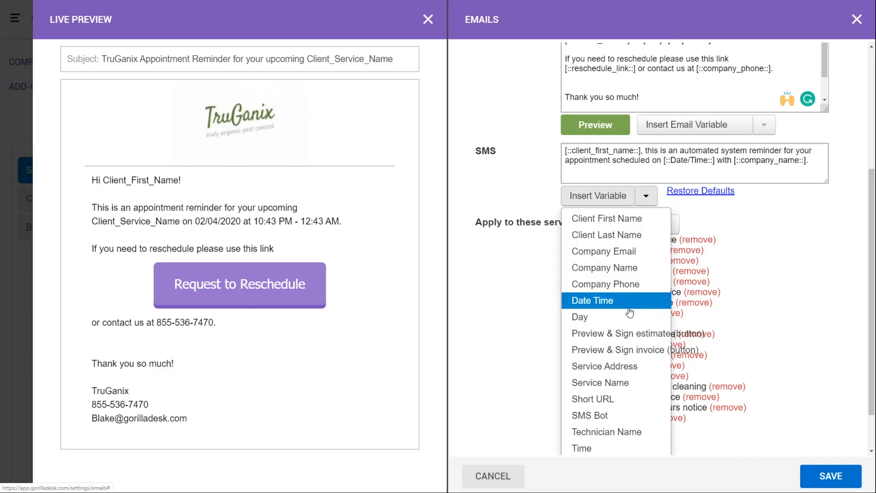
{"action": "left_click", "coordinate": [806, 248]}
{"action": "scroll", "coordinate": [806, 248], "scroll_direction": "up", "scroll_amount": 3}
{"action": "scroll", "coordinate": [796, 252], "scroll_direction": "up", "scroll_amount": 1}
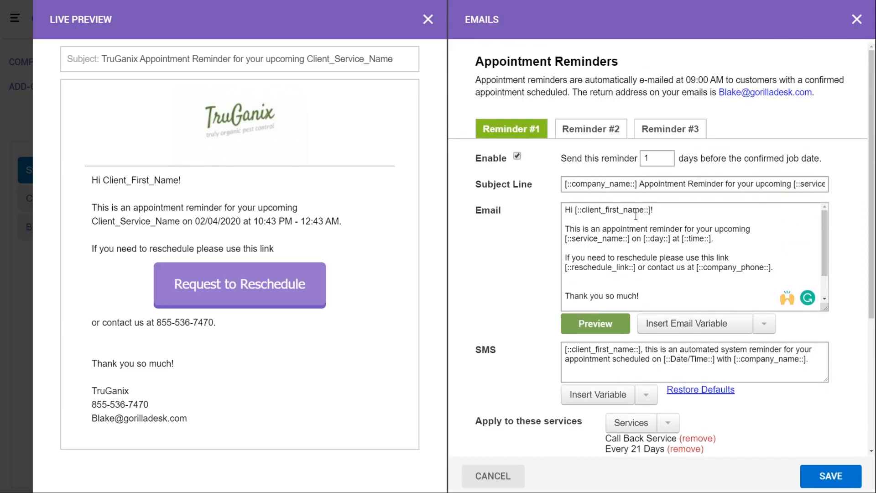
- Set Reminder #1 to send 3 days before the confirmed job date, and check the send timing of Reminder #2
{"action": "left_click_drag", "start_coordinate": [647, 158], "coordinate": [628, 158]}
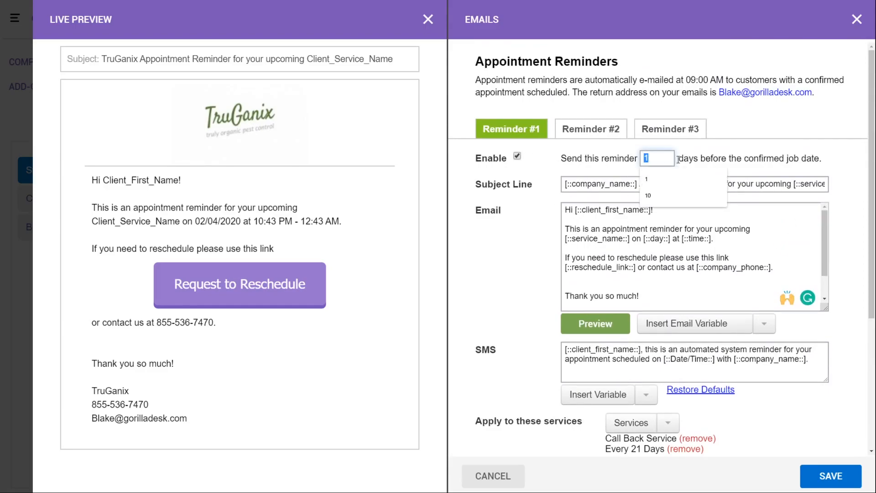
{"action": "type", "text": "3"}
{"action": "left_click", "coordinate": [766, 135]}
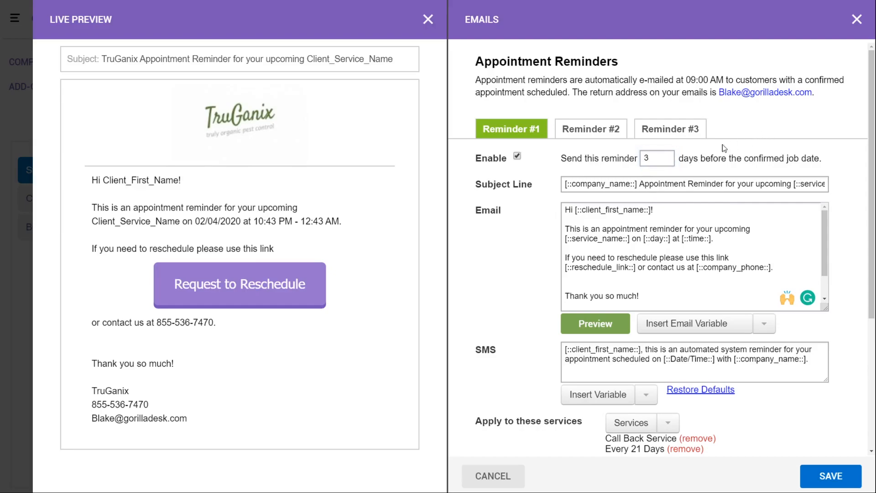
{"action": "left_click", "coordinate": [593, 130]}
{"action": "left_click_drag", "start_coordinate": [655, 158], "coordinate": [628, 158]}
{"action": "left_click", "coordinate": [756, 121]}
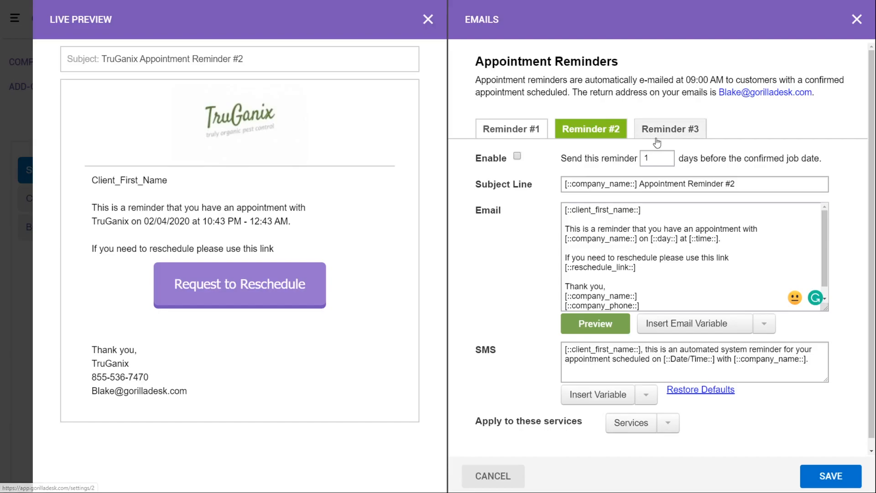
- Set Reminder #3 to send 10 days before the confirmed job date
{"action": "left_click", "coordinate": [683, 131]}
{"action": "double_click", "coordinate": [667, 158]}
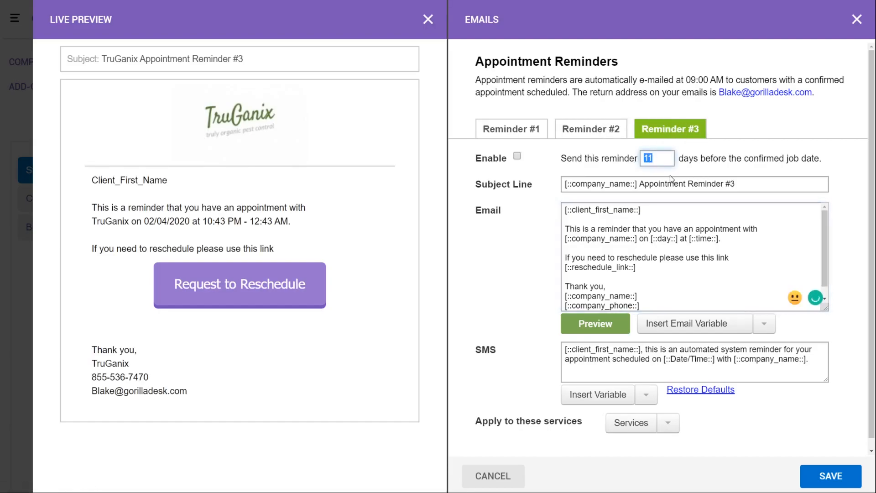
{"action": "key", "text": "BackSpace"}
{"action": "type", "text": "10"}
- Return to Reminder #1 and review the services it applies to
{"action": "left_click", "coordinate": [517, 132]}
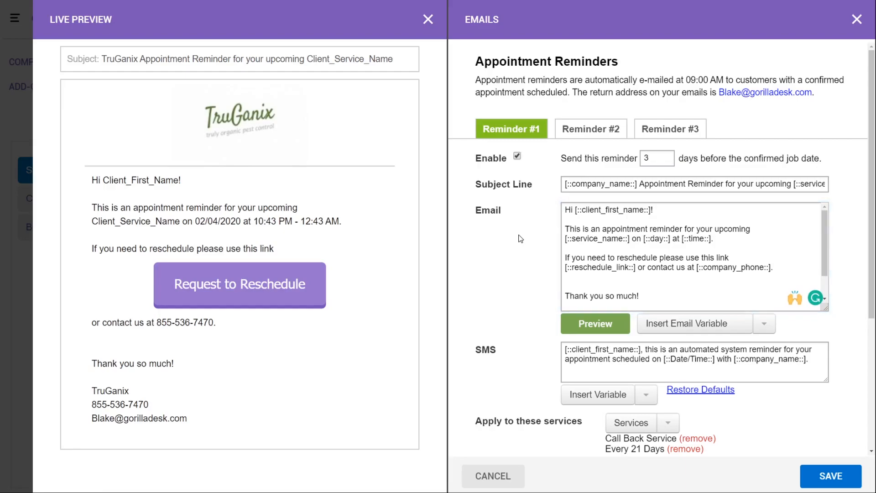
{"action": "scroll", "coordinate": [520, 238], "scroll_direction": "down", "scroll_amount": 1}
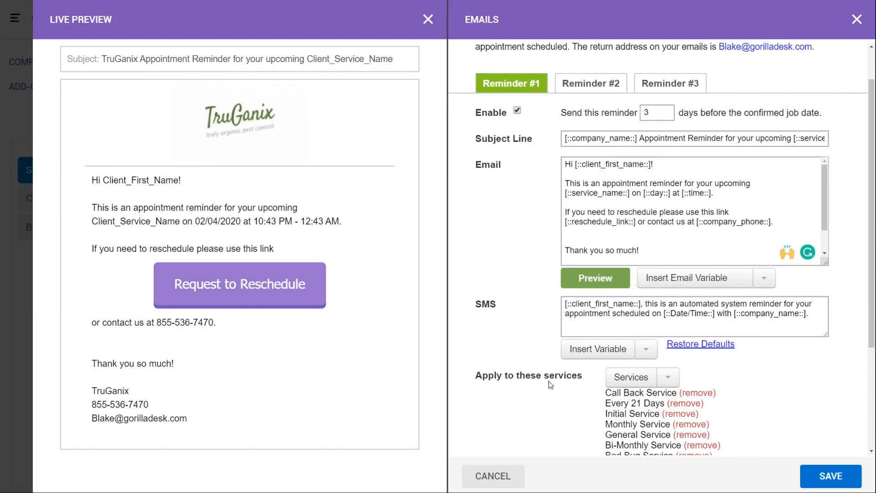
{"action": "scroll", "coordinate": [729, 448], "scroll_direction": "up", "scroll_amount": 1}
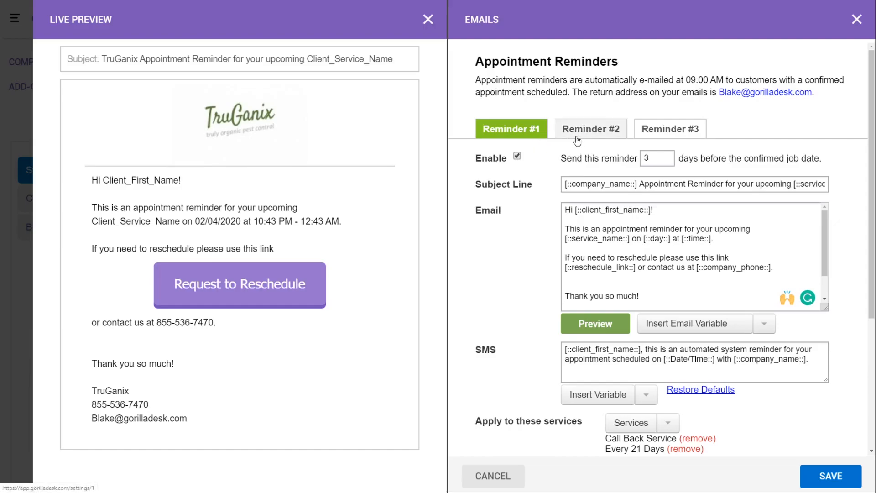
- Apply appointment Reminder #2 to all services and enable it
{"action": "left_click", "coordinate": [593, 132]}
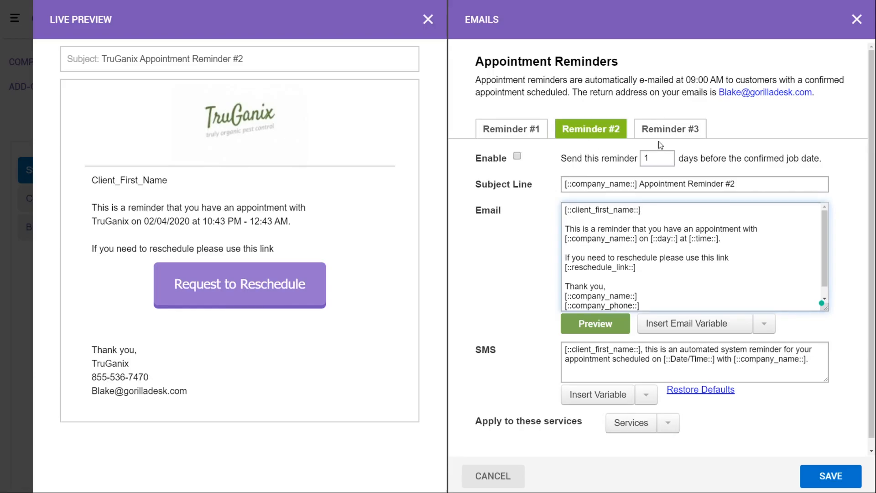
{"action": "left_click", "coordinate": [668, 424]}
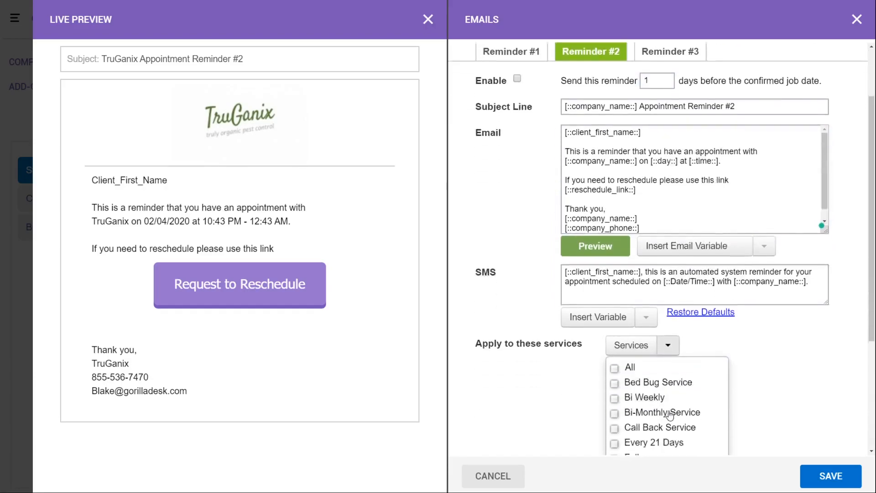
{"action": "scroll", "coordinate": [648, 410], "scroll_direction": "down", "scroll_amount": 3}
{"action": "left_click", "coordinate": [614, 309]}
{"action": "scroll", "coordinate": [570, 304], "scroll_direction": "up", "scroll_amount": 3}
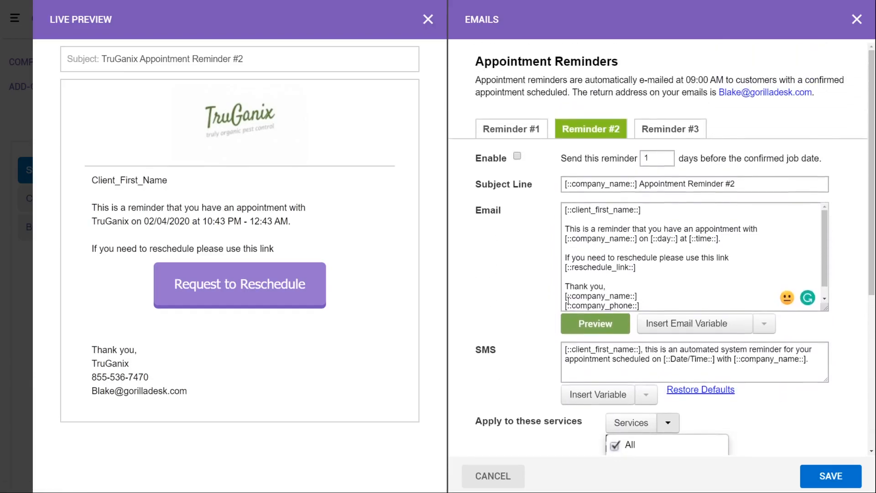
{"action": "left_click", "coordinate": [517, 156]}
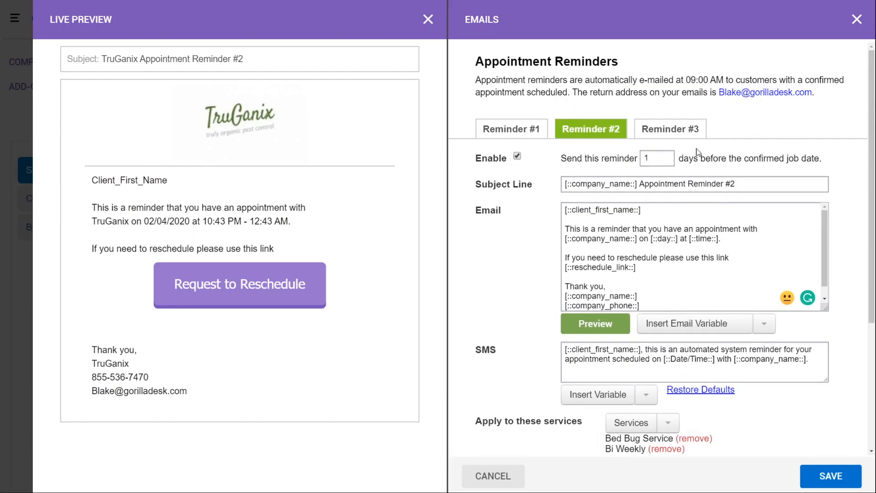
- Look at appointment Reminder #3, disable Reminder #1 and review the services Reminder #1 applies to
{"action": "left_click", "coordinate": [689, 136]}
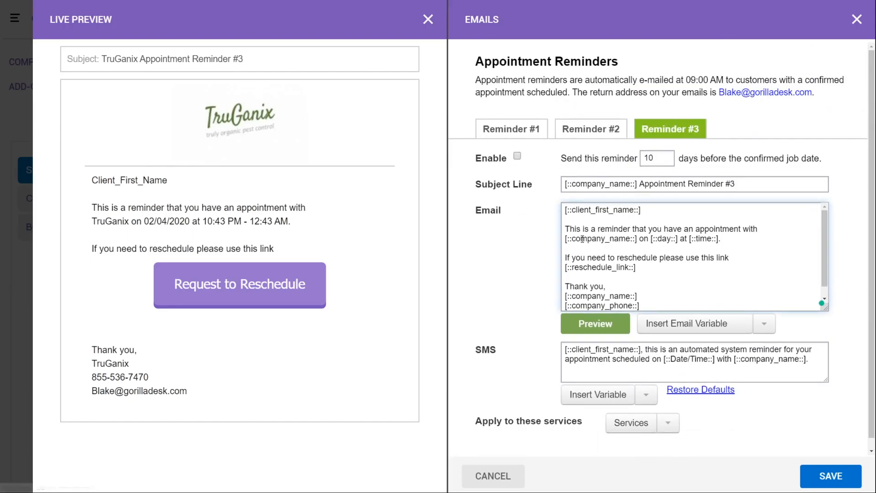
{"action": "left_click", "coordinate": [518, 134]}
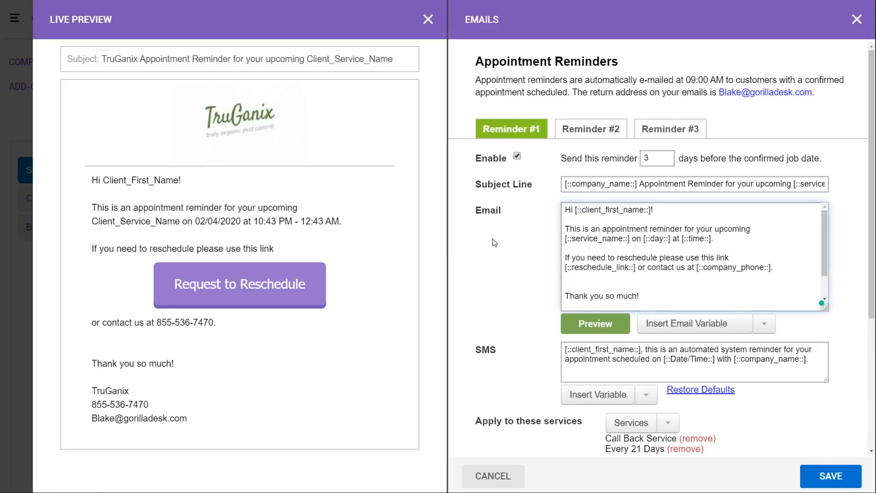
{"action": "left_click", "coordinate": [517, 156]}
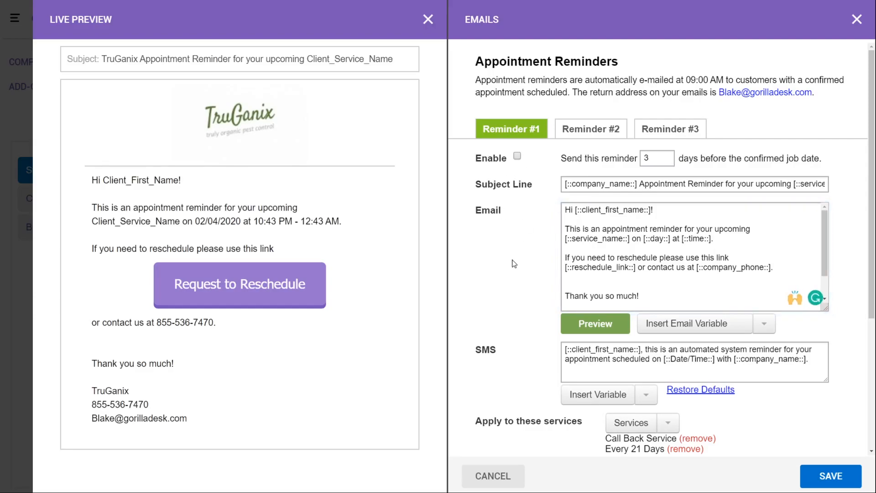
{"action": "scroll", "coordinate": [514, 264], "scroll_direction": "down", "scroll_amount": 2}
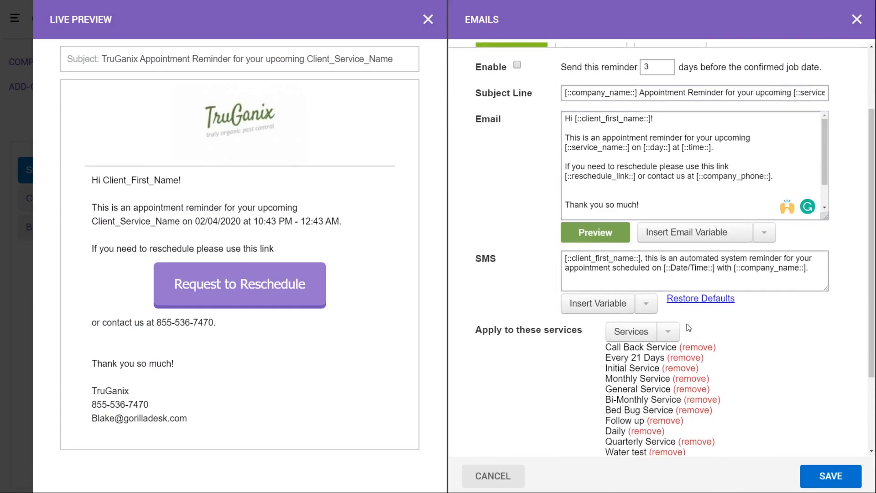
{"action": "scroll", "coordinate": [731, 436], "scroll_direction": "up", "scroll_amount": 2}
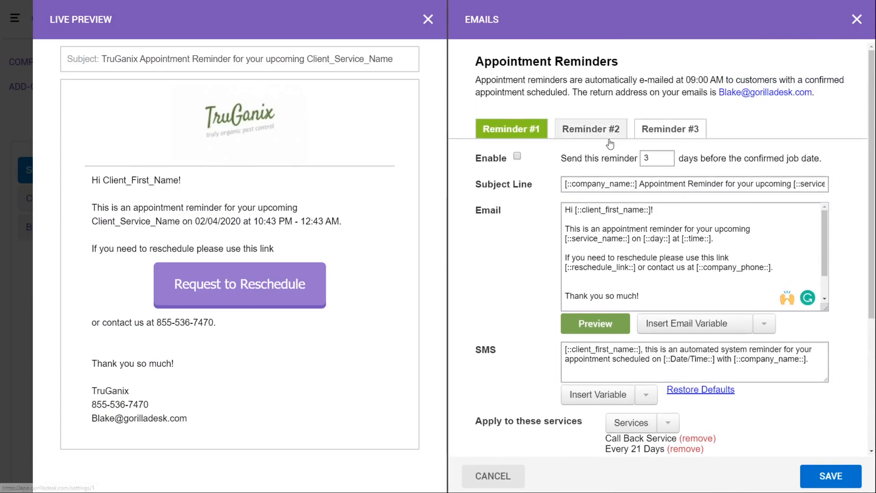
- Look at appointment Reminder #2 and Reminder #1, and close the live preview and the reminder settings without saving
{"action": "left_click", "coordinate": [584, 127]}
{"action": "left_click", "coordinate": [539, 133]}
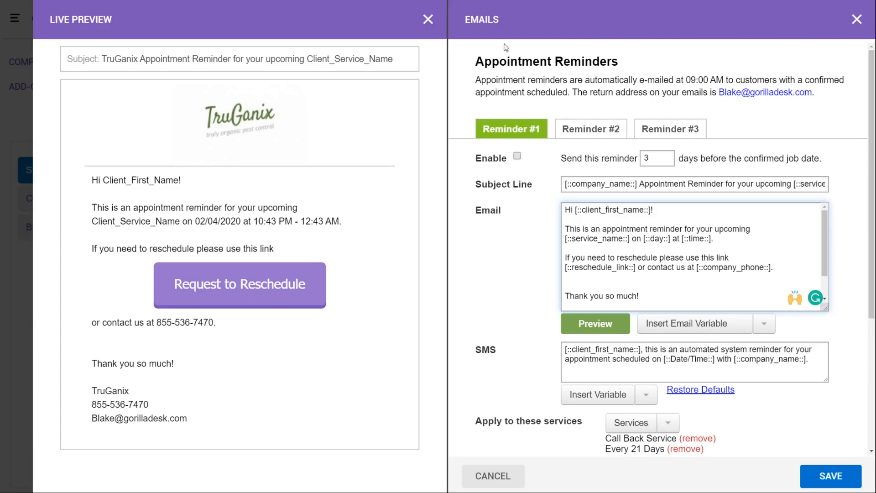
{"action": "left_click", "coordinate": [427, 19]}
{"action": "left_click", "coordinate": [856, 19]}
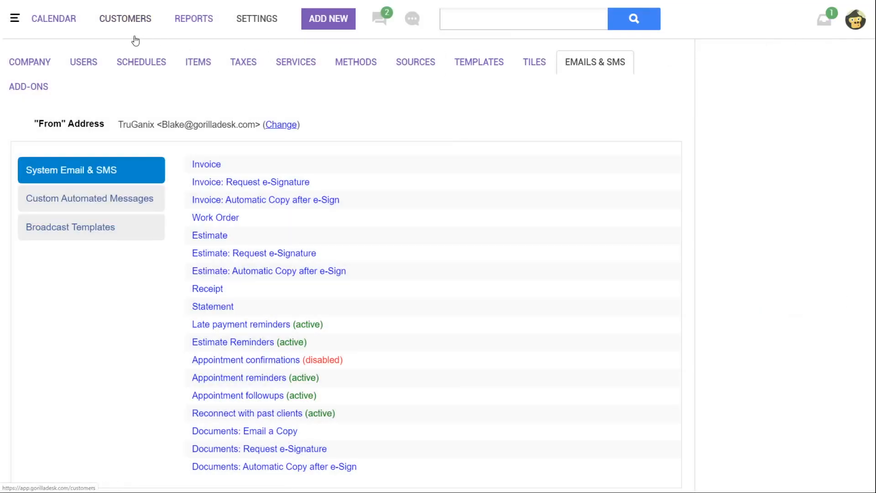
- From the calendar, start sending reminders manually and set the date range to 02/04/2020 to 02/07/2020
{"action": "left_click", "coordinate": [54, 25]}
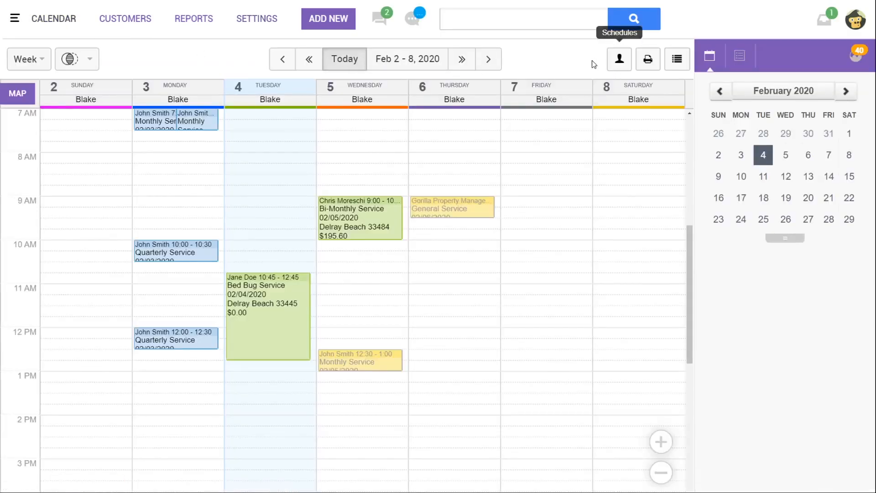
{"action": "left_click", "coordinate": [675, 62]}
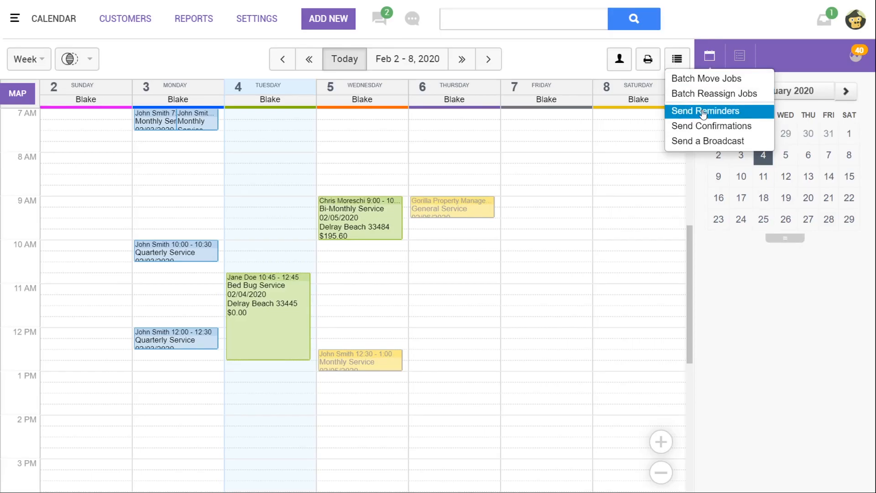
{"action": "left_click", "coordinate": [703, 111]}
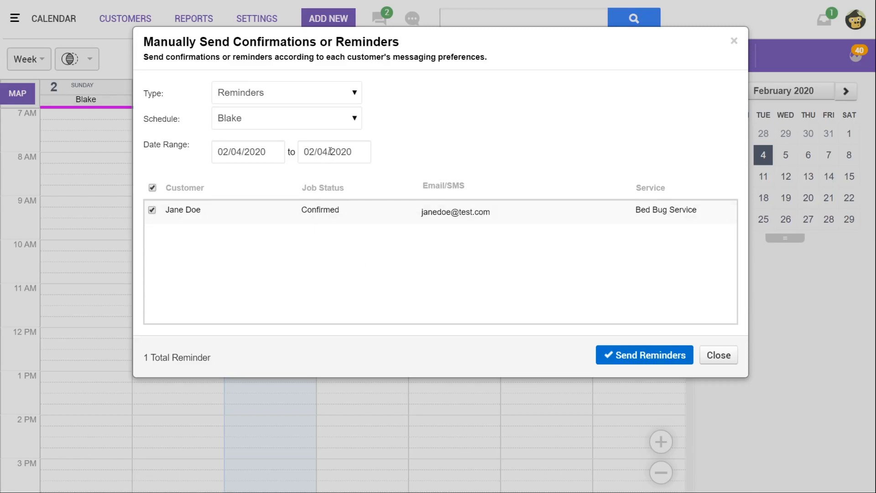
{"action": "left_click", "coordinate": [356, 158]}
{"action": "left_click", "coordinate": [446, 242]}
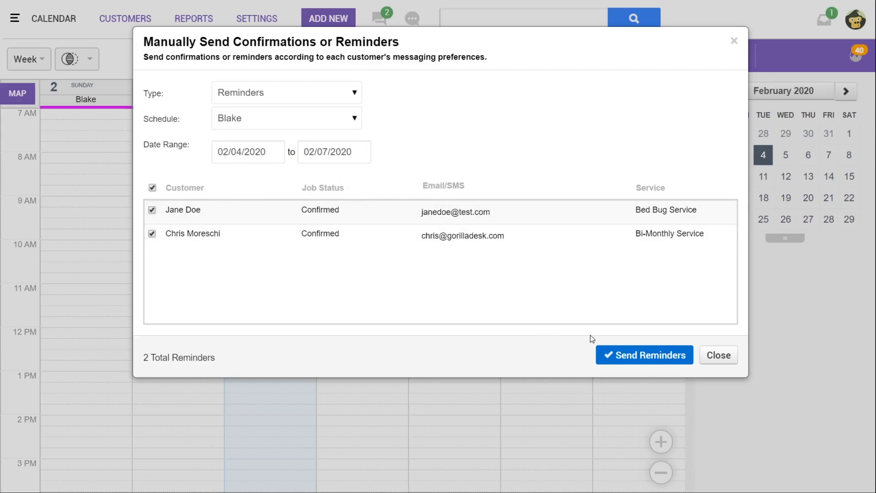
- Try selecting and deselecting individual customers in the manual reminder list, and close the dialog without sending
{"action": "left_click", "coordinate": [152, 209]}
{"action": "left_click", "coordinate": [152, 234]}
{"action": "left_click", "coordinate": [151, 210]}
{"action": "left_click", "coordinate": [734, 41]}
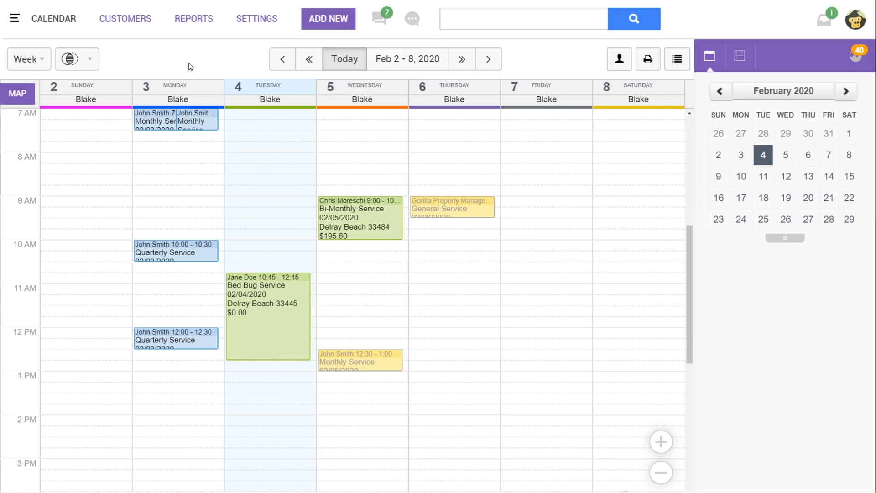
- Open the appointment followups in the Emails & SMS settings and show the live preview of Reminder #1
{"action": "left_click", "coordinate": [257, 19]}
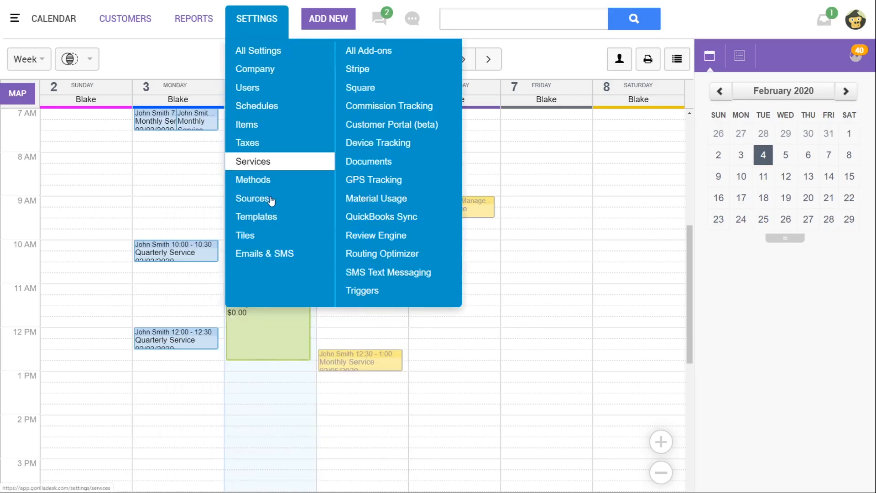
{"action": "left_click", "coordinate": [275, 254]}
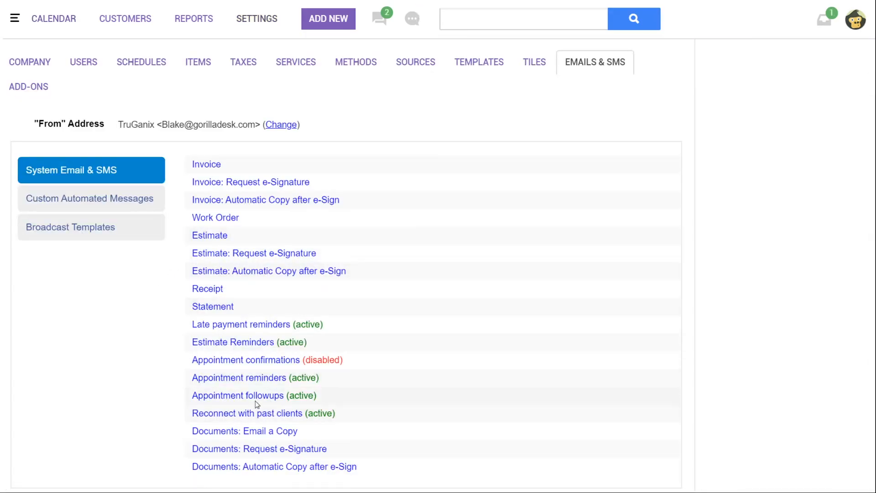
{"action": "left_click", "coordinate": [268, 399]}
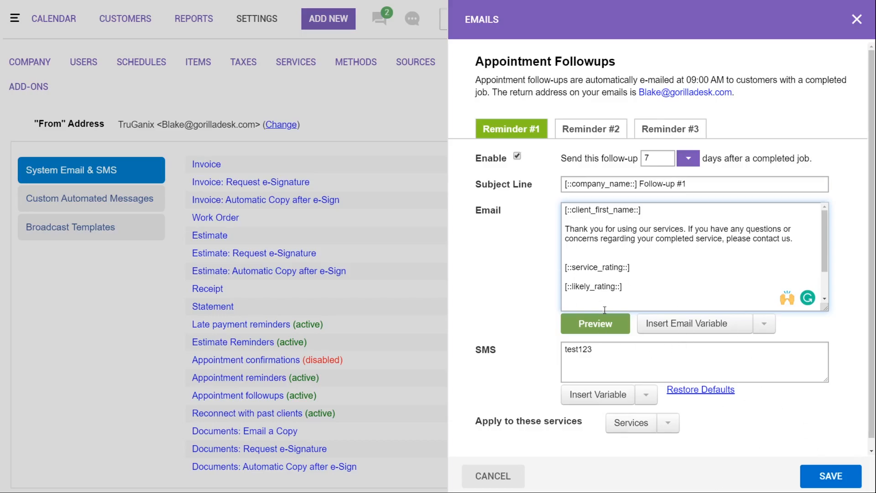
{"action": "left_click", "coordinate": [606, 324]}
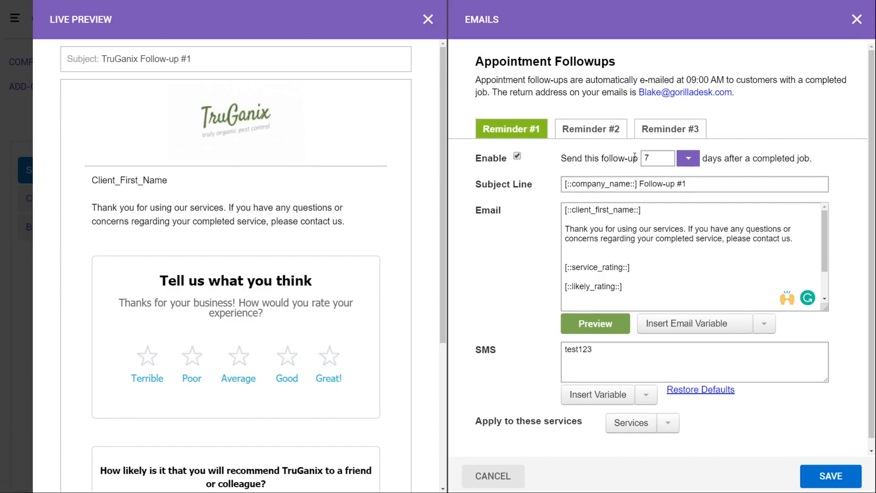
- Try the immediate send option for follow-up Reminder #1, and set it to send 5 days after a completed job
{"action": "left_click", "coordinate": [693, 159]}
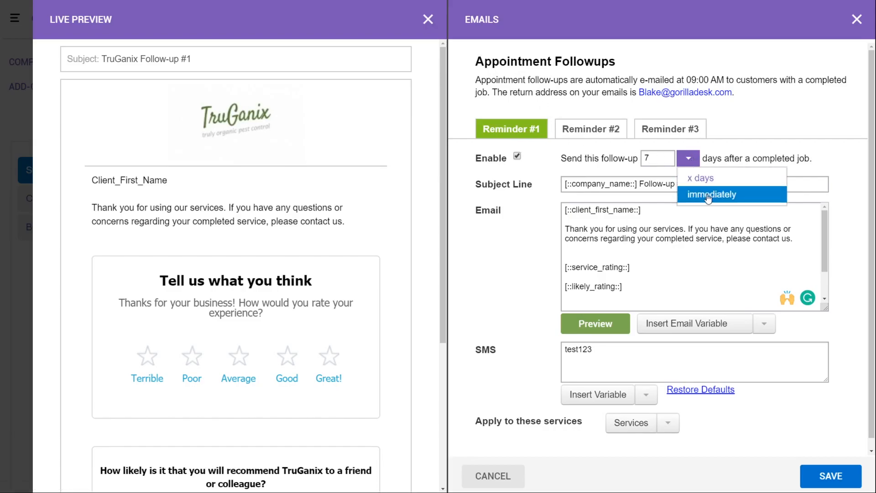
{"action": "left_click", "coordinate": [708, 195]}
{"action": "left_click", "coordinate": [716, 158]}
{"action": "left_click", "coordinate": [722, 179]}
{"action": "left_click", "coordinate": [666, 165]}
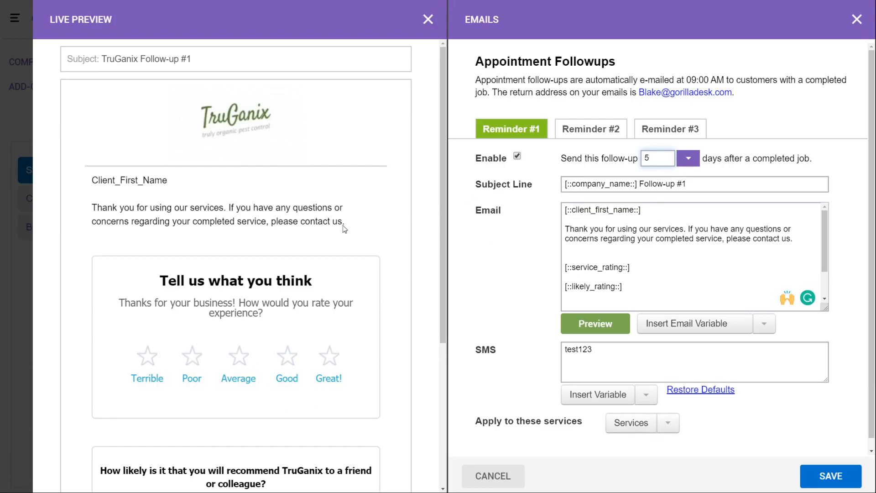
- Review the email and SMS text of follow-up Reminder #1 and the rating sections in its live preview
{"action": "left_click_drag", "start_coordinate": [642, 210], "coordinate": [561, 213]}
{"action": "left_click", "coordinate": [585, 365]}
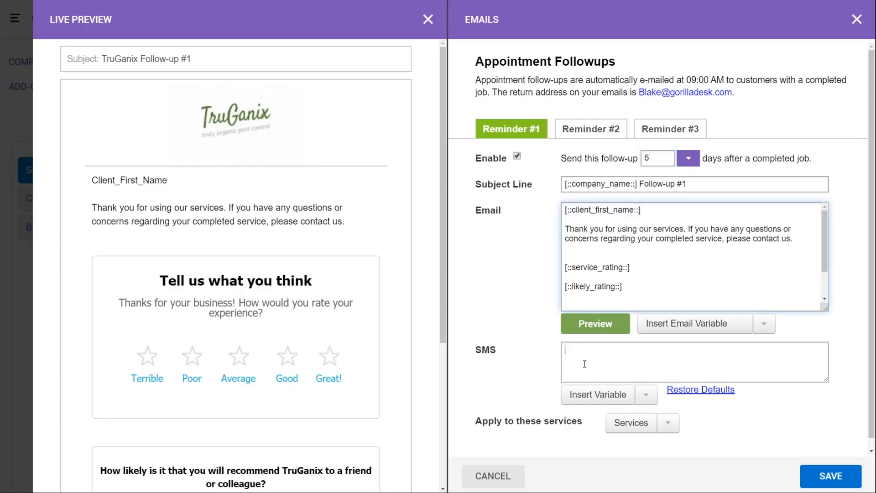
{"action": "left_click_drag", "start_coordinate": [597, 350], "coordinate": [542, 359]}
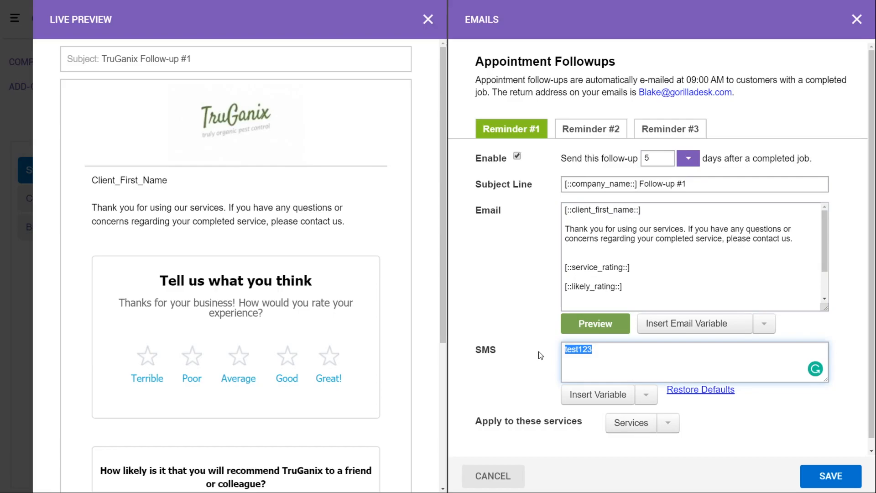
{"action": "left_click", "coordinate": [643, 209]}
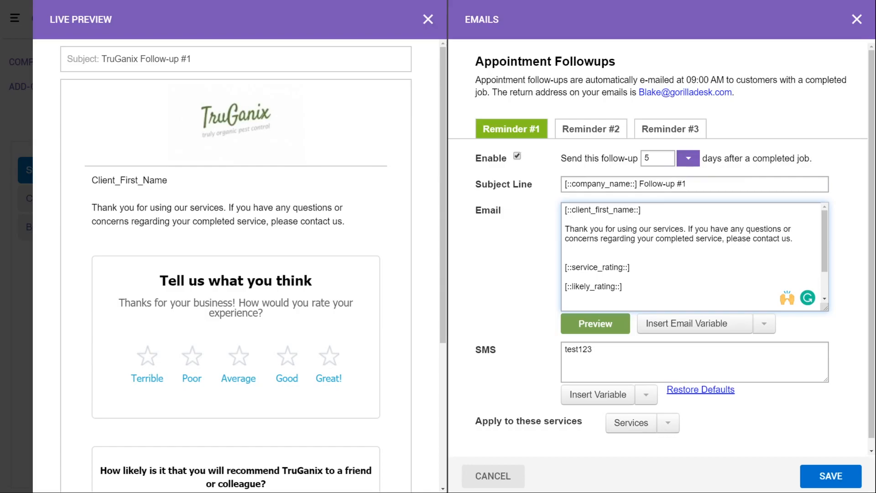
{"action": "scroll", "coordinate": [229, 314], "scroll_direction": "down", "scroll_amount": 2}
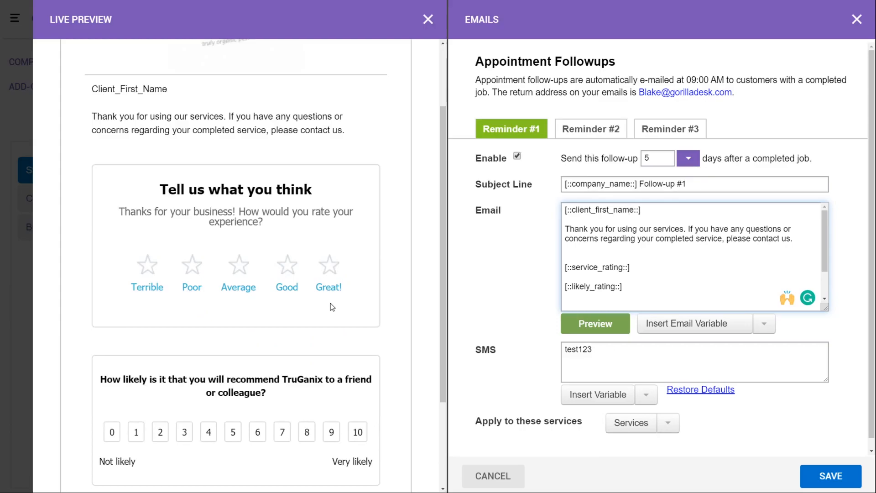
{"action": "scroll", "coordinate": [311, 280], "scroll_direction": "up", "scroll_amount": 1}
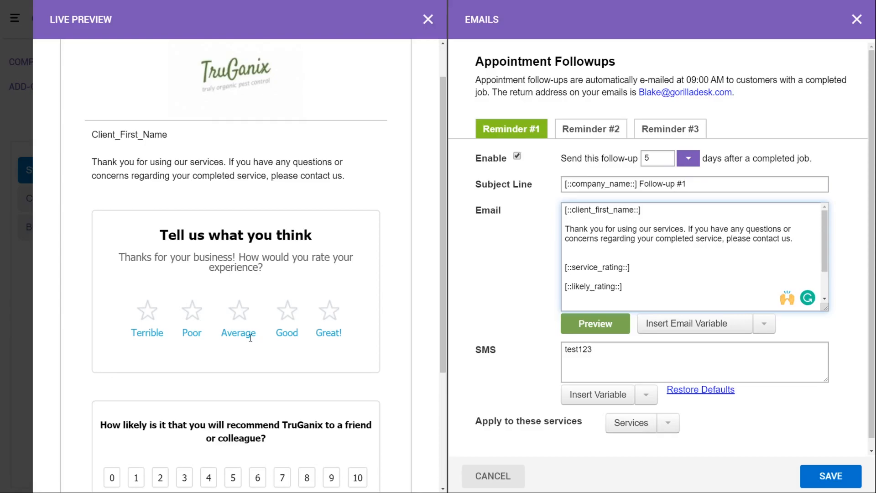
- Replace the SMS text of follow-up Reminder #1 with the greeting "Hi [::client_first_name::]," using the Client First Name variable
{"action": "mouse_move", "coordinate": [806, 298]}
{"action": "left_click", "coordinate": [604, 361]}
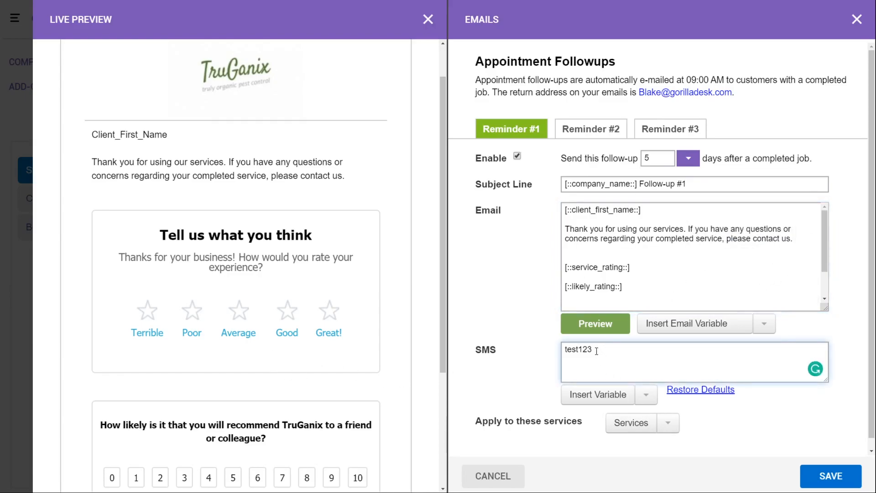
{"action": "left_click_drag", "start_coordinate": [595, 349], "coordinate": [557, 355]}
{"action": "key", "text": "BackSpace"}
{"action": "type", "text": "Hi"}
{"action": "left_click", "coordinate": [645, 395]}
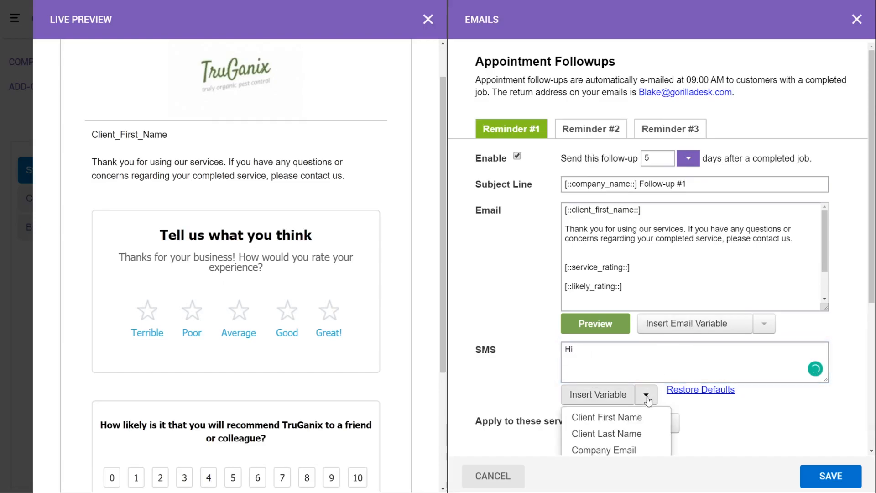
{"action": "left_click", "coordinate": [636, 416]}
{"action": "type", "text": ","}
- Add "Thank you for your business" below the SMS greeting, separated by a blank line and spelled correctly
{"action": "key", "text": "Return"}
{"action": "key", "text": "Return"}
{"action": "type", "text": "Thank you"}
{"action": "key", "text": "BackSpace"}
{"action": "key", "text": "BackSpace"}
{"action": "type", "text": "iou "}
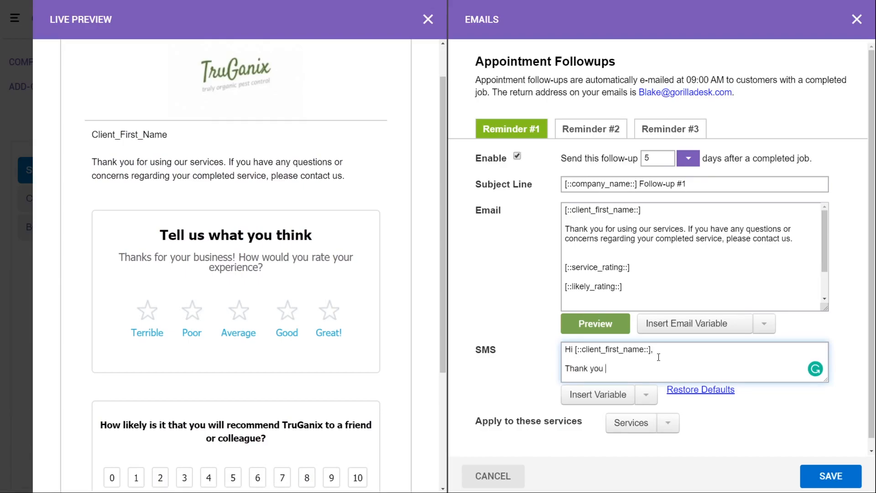
{"action": "type", "text": "for yor buisiness"}
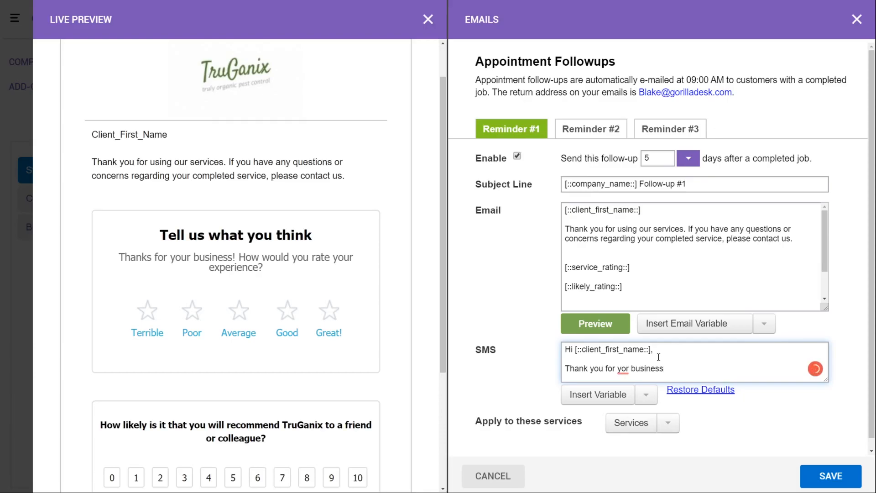
{"action": "left_click", "coordinate": [623, 369]}
{"action": "left_click", "coordinate": [629, 387]}
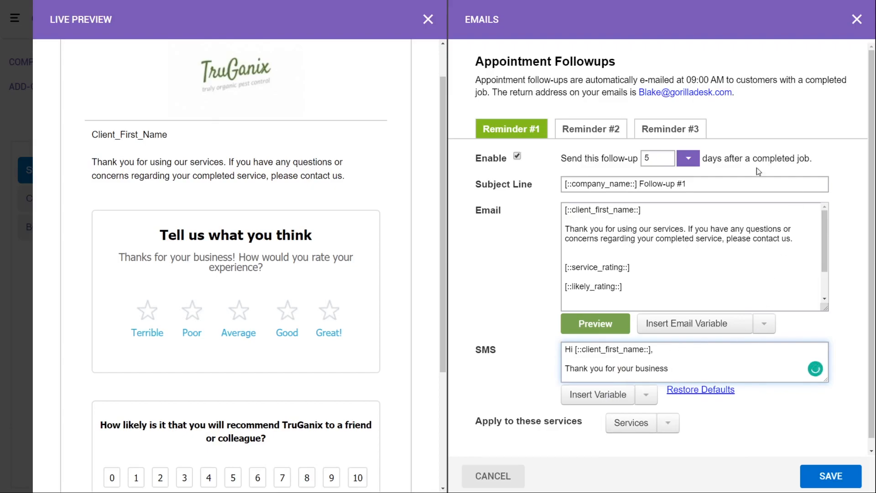
- Look at follow-up Reminder #2, return to Reminder #1 and apply it to all services
{"action": "left_click", "coordinate": [604, 131]}
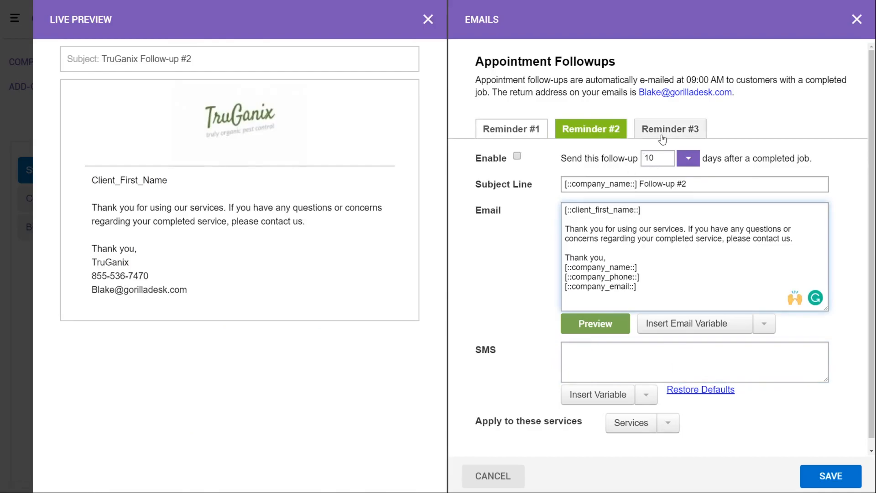
{"action": "left_click", "coordinate": [526, 133]}
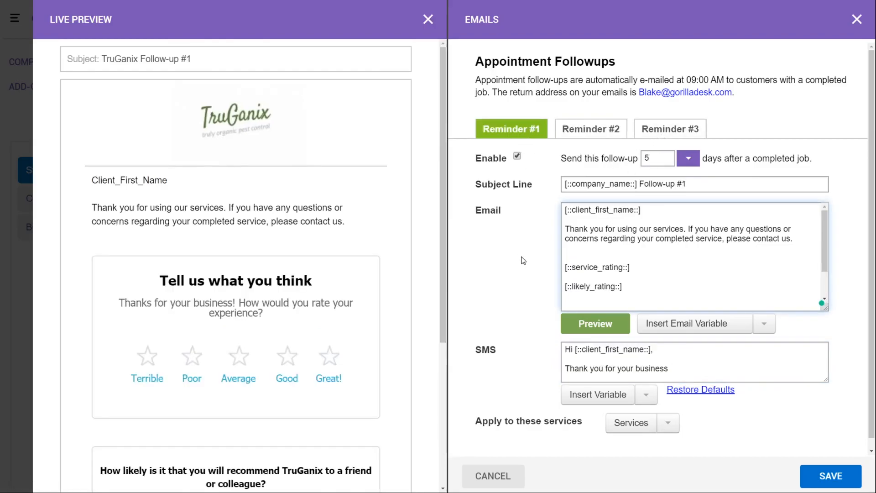
{"action": "scroll", "coordinate": [517, 255], "scroll_direction": "down", "scroll_amount": 1}
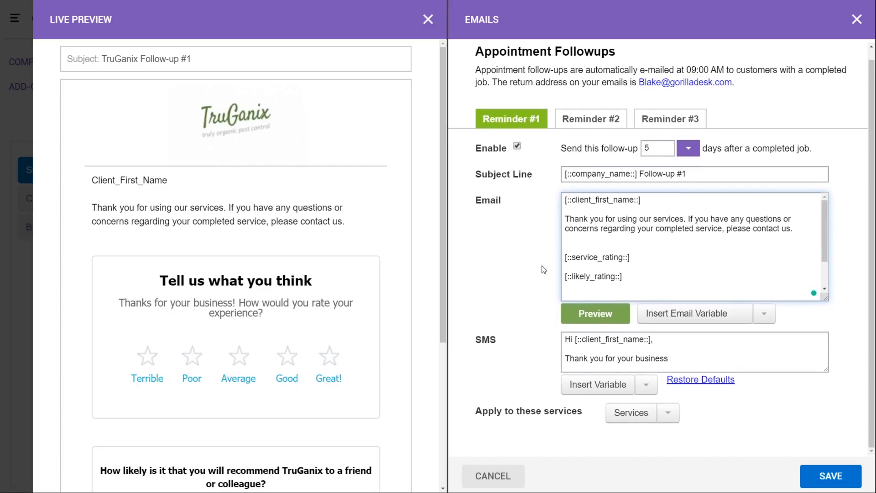
{"action": "left_click", "coordinate": [669, 417]}
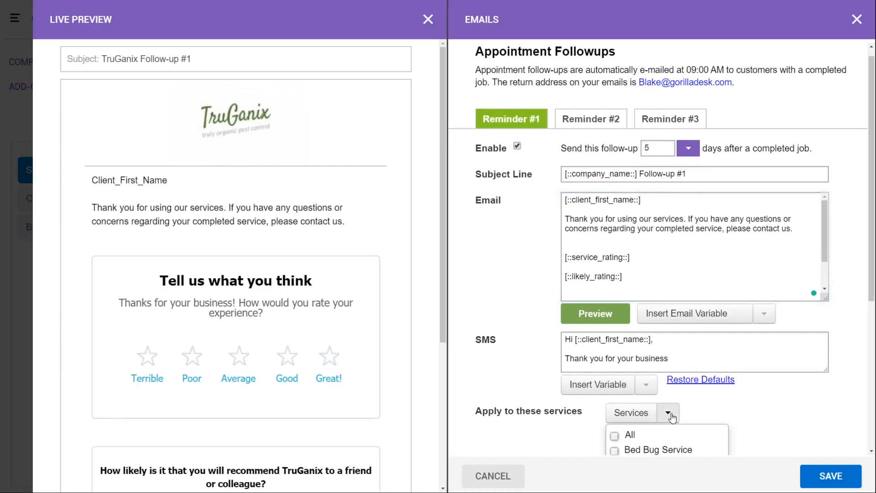
{"action": "scroll", "coordinate": [666, 401], "scroll_direction": "down", "scroll_amount": 2}
{"action": "scroll", "coordinate": [593, 389], "scroll_direction": "down", "scroll_amount": 2}
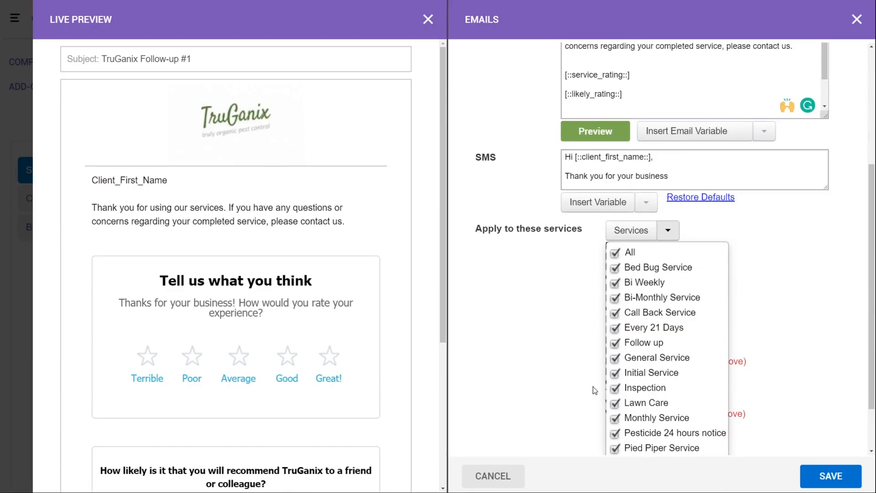
- Enable follow-up Reminder #1 and set it to send immediately after a completed job
{"action": "scroll", "coordinate": [592, 389], "scroll_direction": "up", "scroll_amount": 5}
{"action": "left_click", "coordinate": [517, 203]}
{"action": "left_click", "coordinate": [518, 157]}
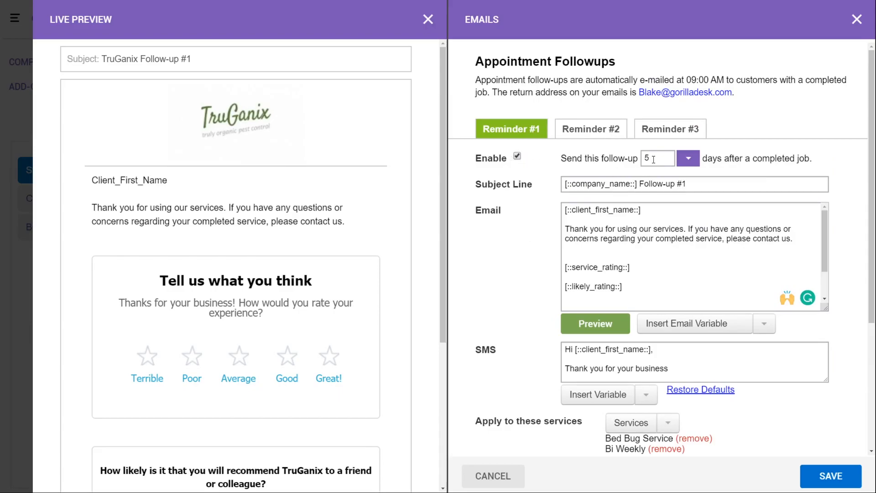
{"action": "scroll", "coordinate": [102, 230], "scroll_direction": "down", "scroll_amount": 1}
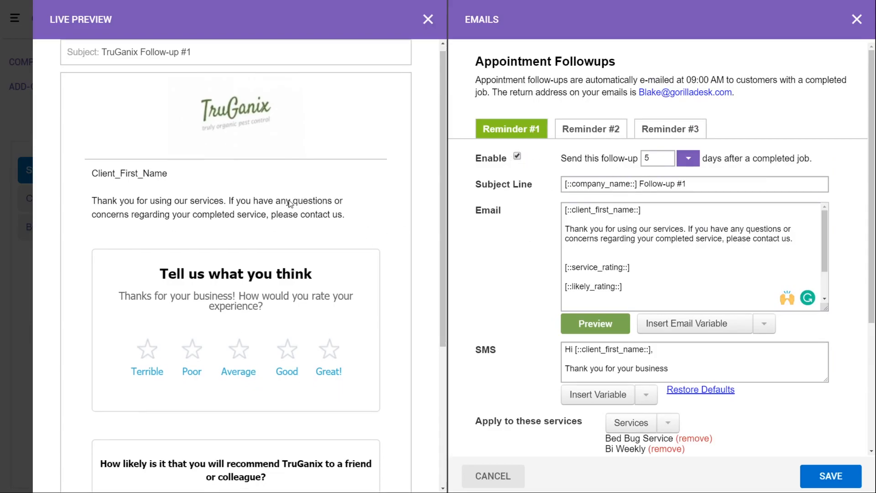
{"action": "scroll", "coordinate": [381, 269], "scroll_direction": "up", "scroll_amount": 1}
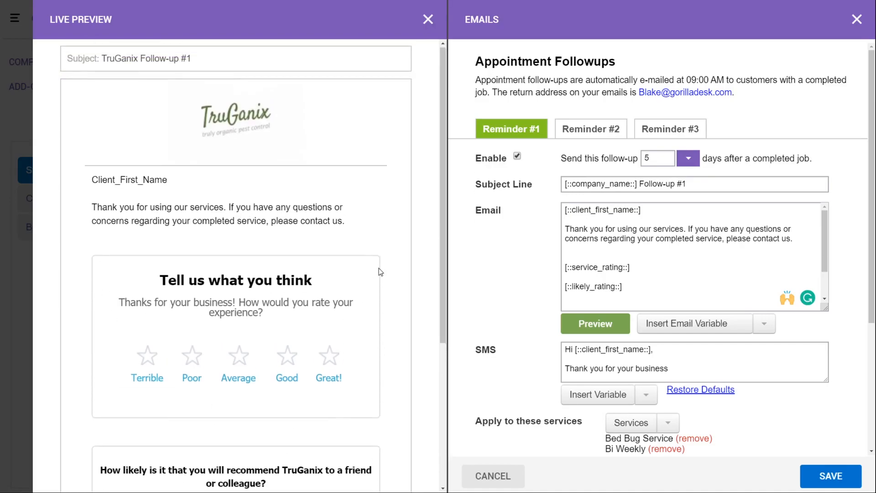
{"action": "left_click", "coordinate": [688, 159]}
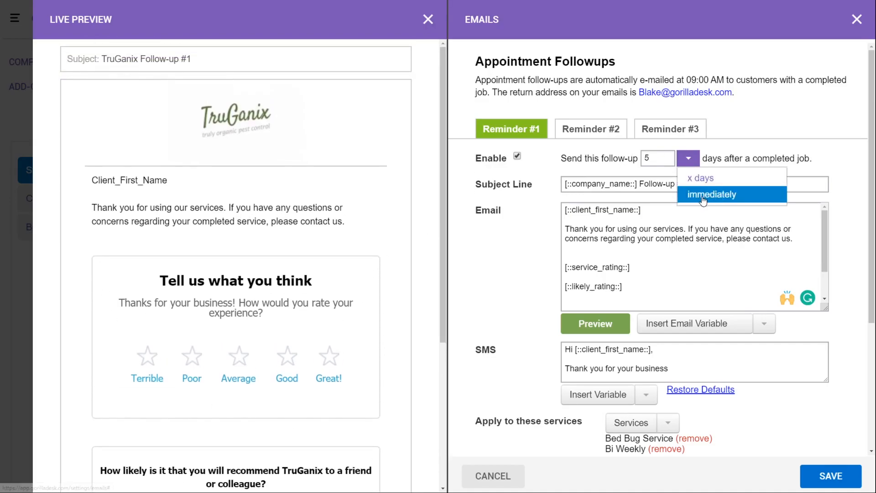
{"action": "left_click", "coordinate": [725, 193]}
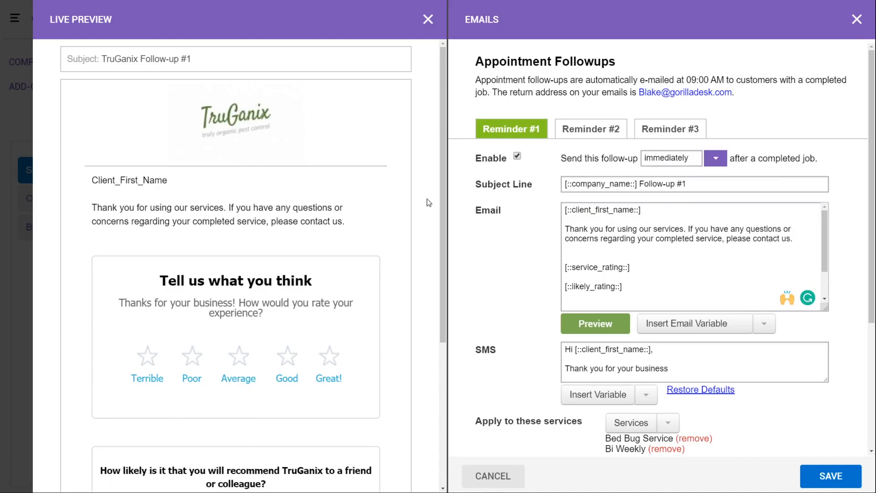
- Look at follow-up Reminder #2, return to Reminder #1 and close the appointment follow-up settings without saving
{"action": "left_click", "coordinate": [593, 133]}
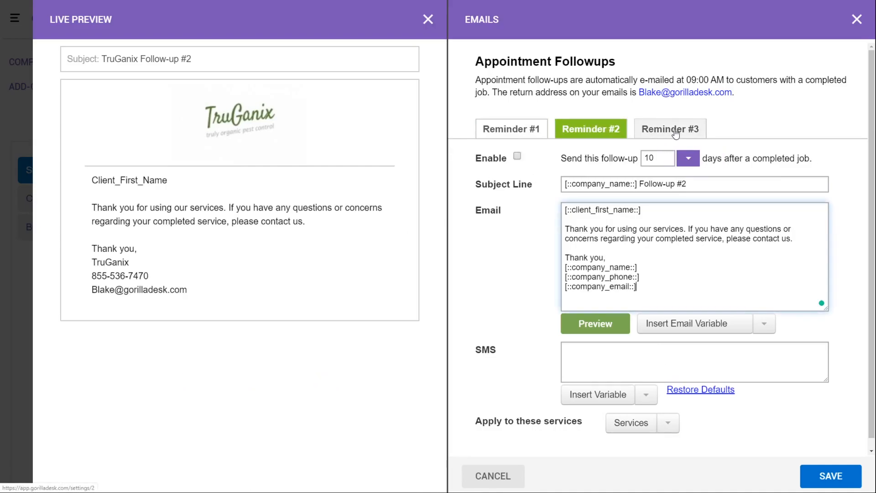
{"action": "left_click", "coordinate": [529, 134]}
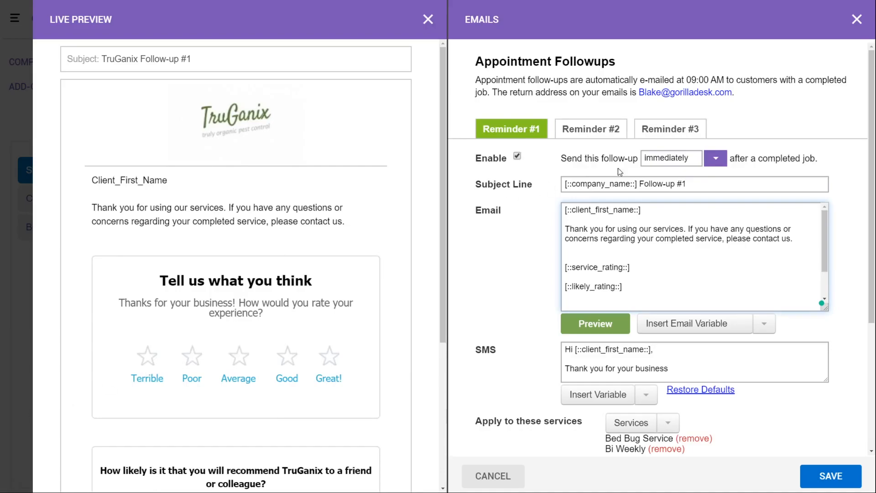
{"action": "left_click", "coordinate": [856, 19]}
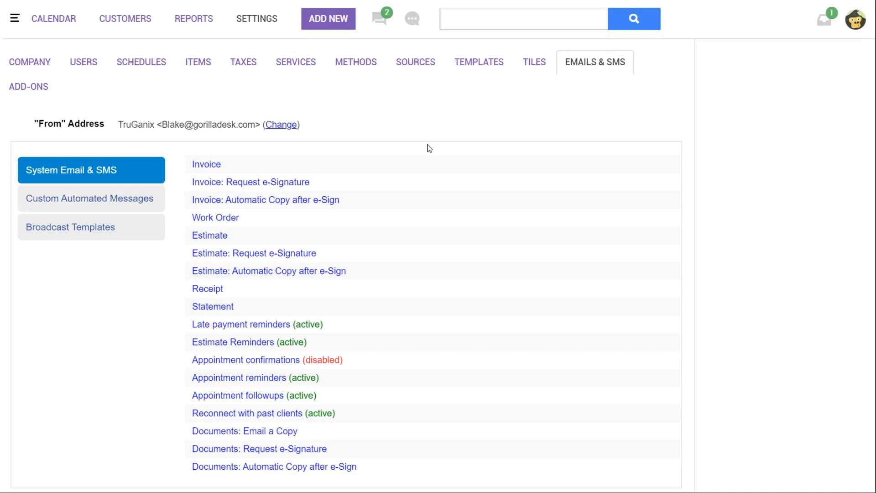
- Turn on notifications for Job Confirmations and Job Reschedules, and check the unread SMS messages
{"action": "left_click", "coordinate": [381, 21]}
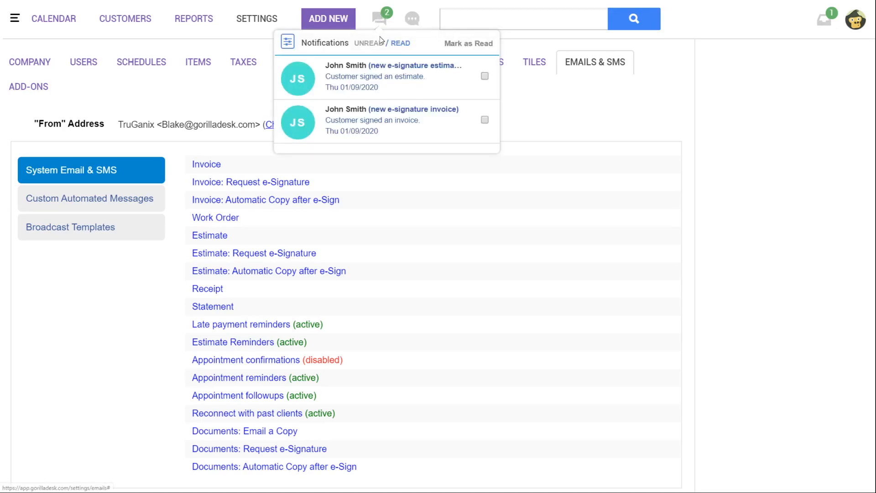
{"action": "left_click", "coordinate": [288, 45]}
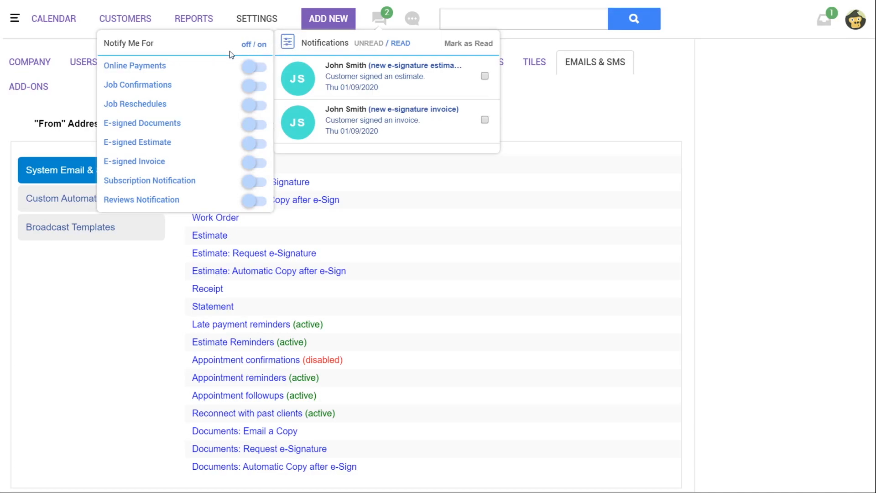
{"action": "mouse_move", "coordinate": [169, 42]}
{"action": "left_click", "coordinate": [379, 19]}
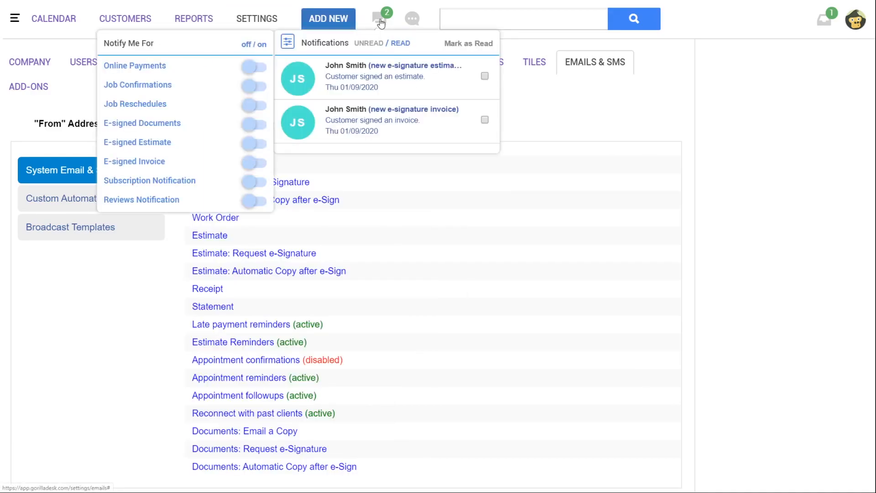
{"action": "left_click", "coordinate": [251, 88]}
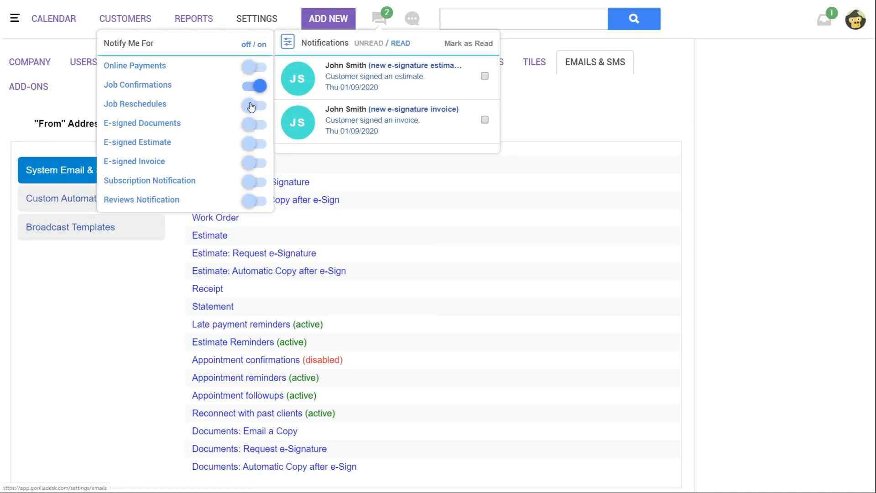
{"action": "left_click", "coordinate": [251, 107]}
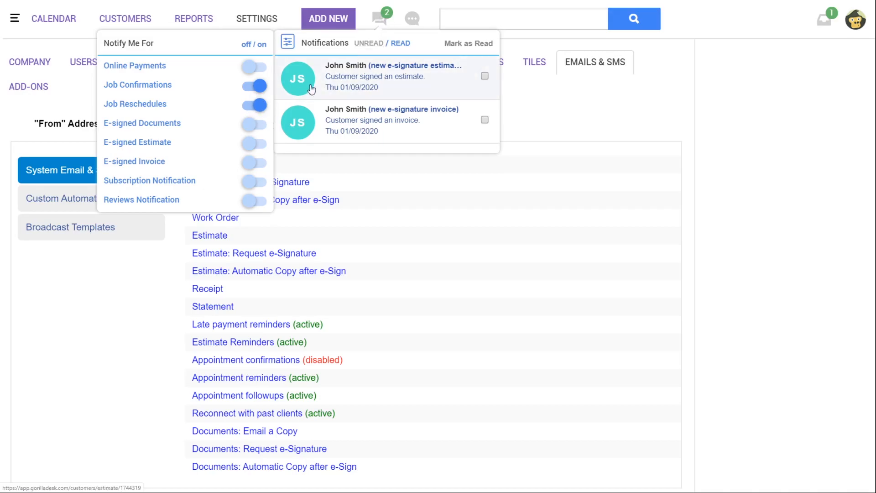
{"action": "left_click", "coordinate": [412, 18]}
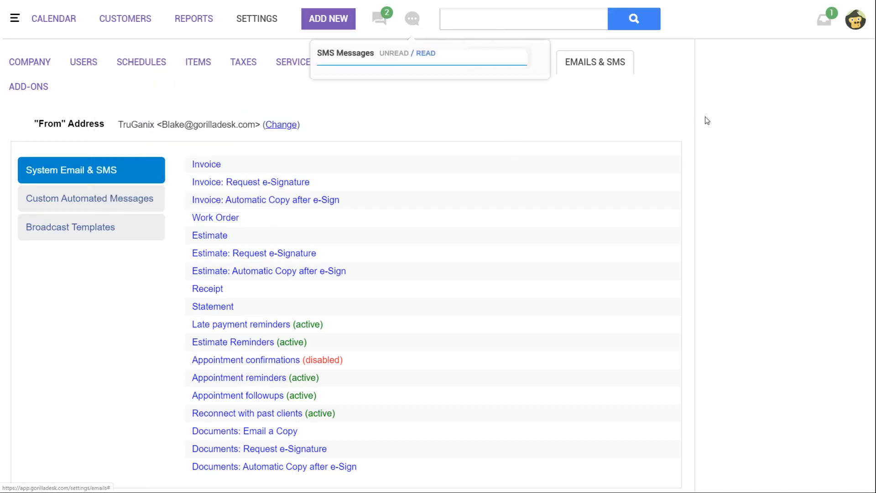
{"action": "left_click", "coordinate": [751, 111]}
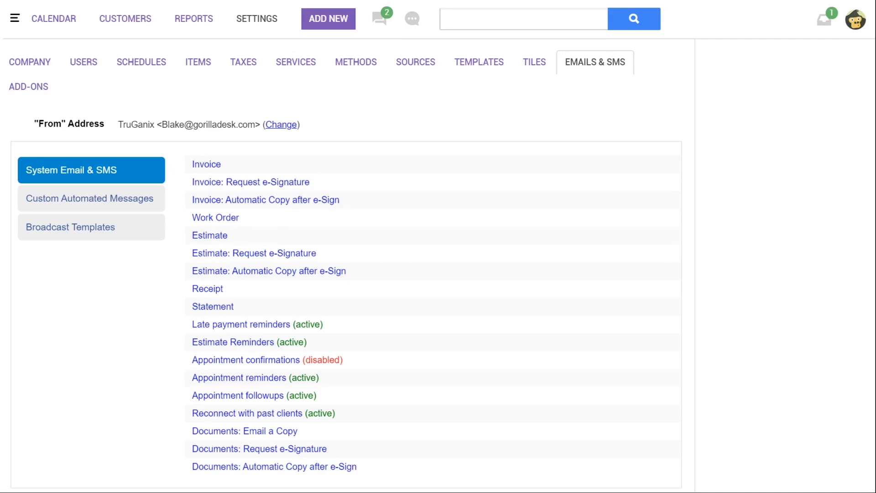
- Select Tuesday's Bed Bug Service job in the calendar and open the appointment messaging preferences of its location
{"action": "left_click", "coordinate": [58, 23]}
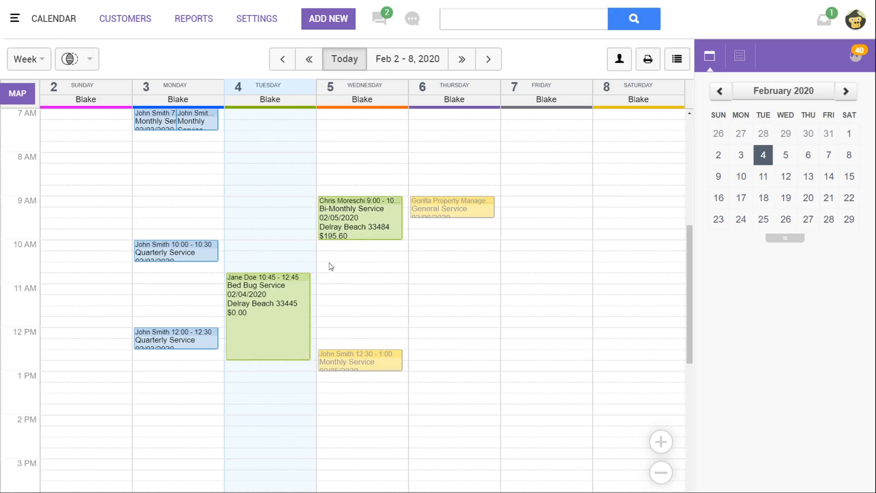
{"action": "scroll", "coordinate": [329, 267], "scroll_direction": "up", "scroll_amount": 1}
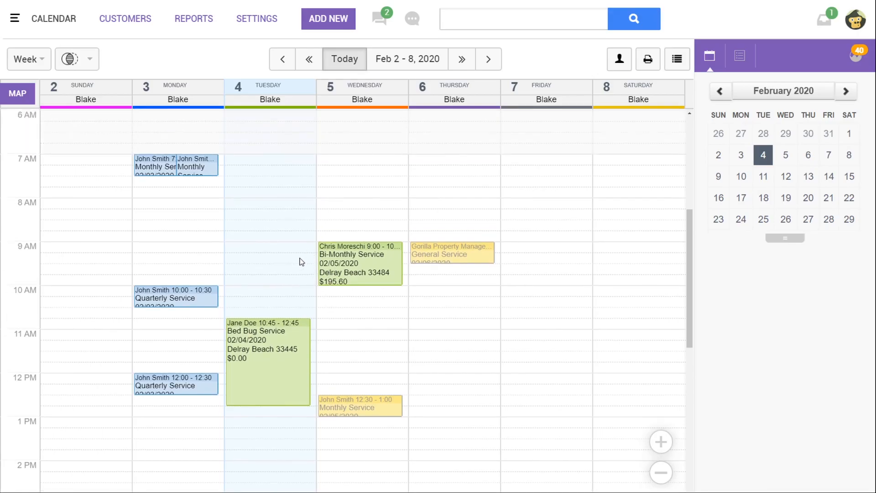
{"action": "left_click", "coordinate": [274, 347]}
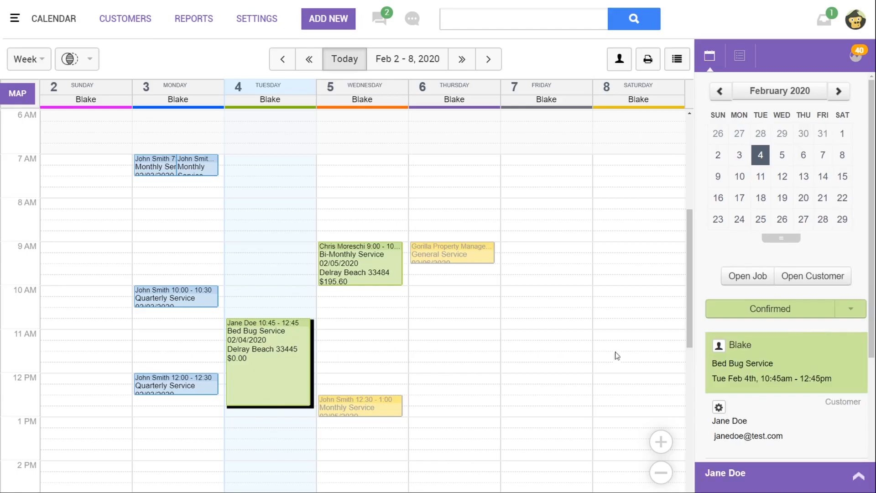
{"action": "scroll", "coordinate": [744, 351], "scroll_direction": "down", "scroll_amount": 1}
{"action": "scroll", "coordinate": [745, 351], "scroll_direction": "down", "scroll_amount": 1}
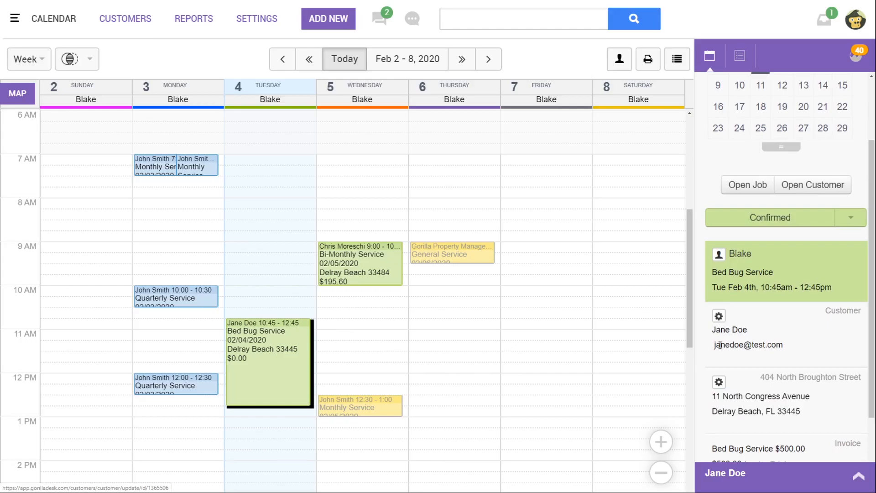
{"action": "left_click", "coordinate": [718, 383]}
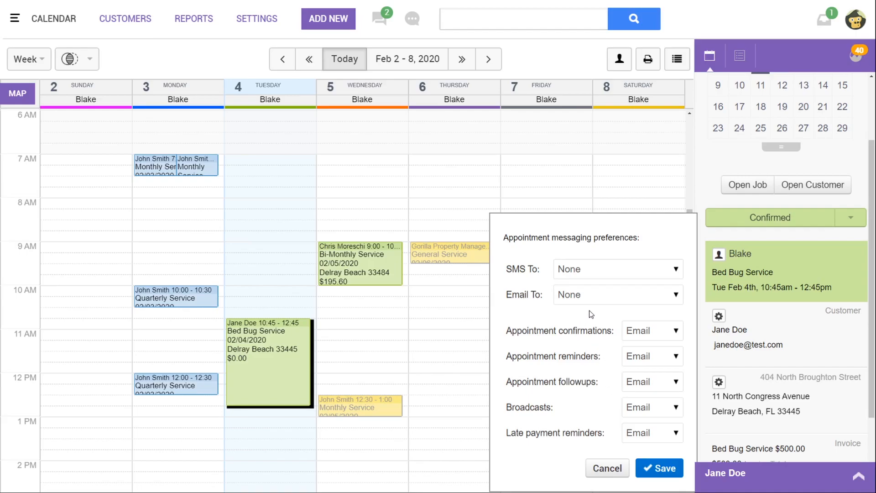
- Examine the SMS recipient choices and the delivery options for appointment confirmations without changing them
{"action": "left_click", "coordinate": [582, 270]}
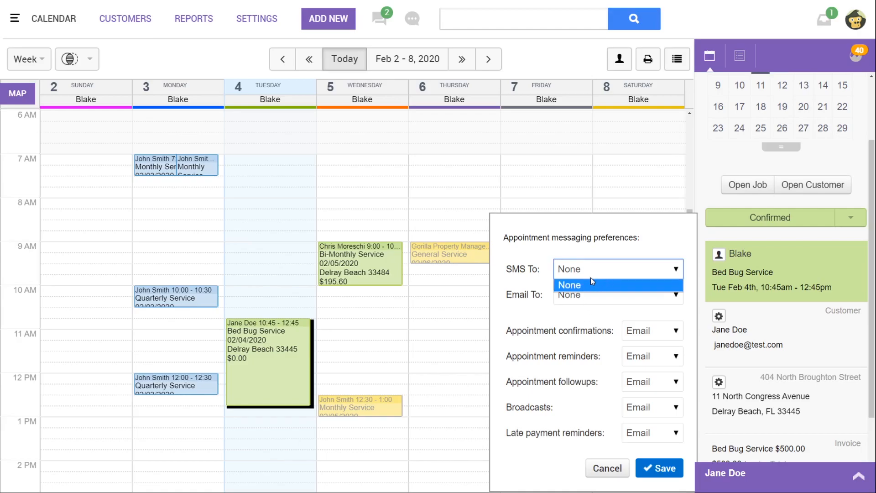
{"action": "left_click", "coordinate": [620, 241]}
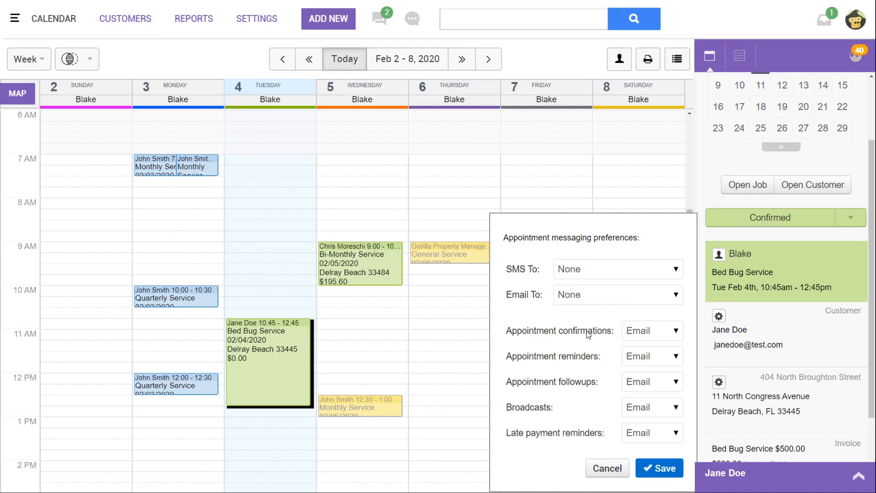
{"action": "left_click", "coordinate": [648, 332]}
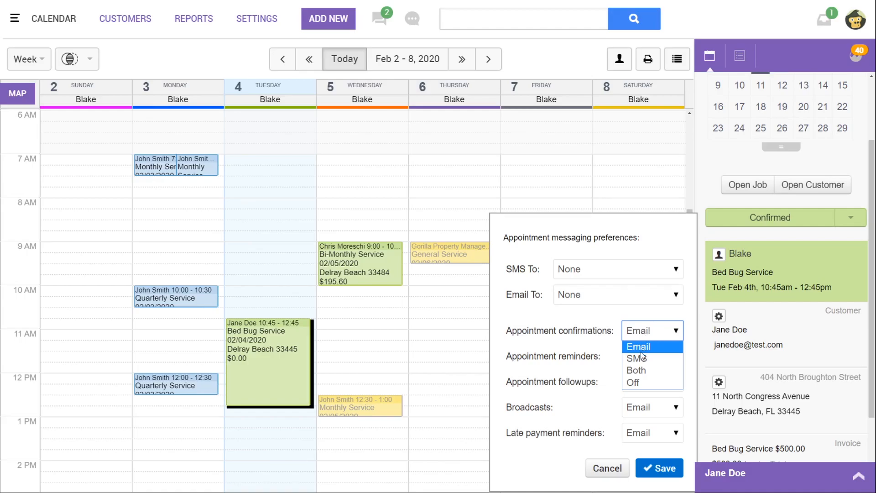
{"action": "left_click", "coordinate": [579, 333]}
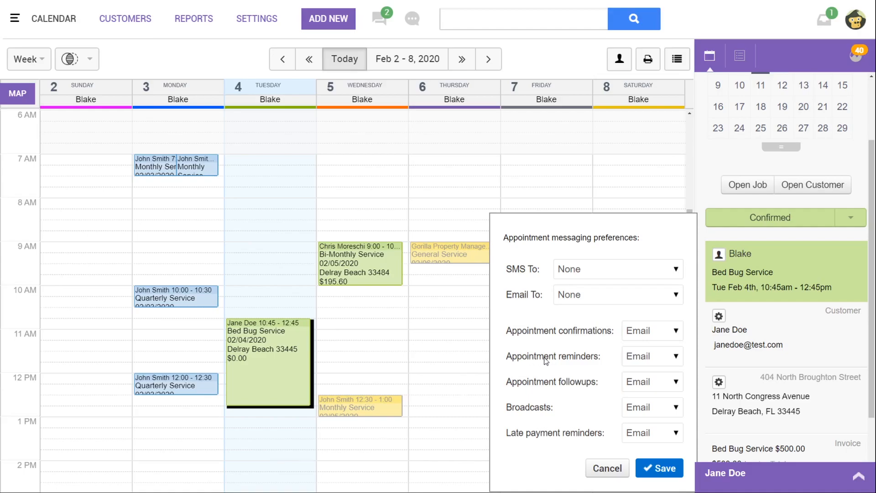
- Try appointment reminders as SMS and Off and followups as Both, discard the changes and recheck the location's preferences
{"action": "left_click", "coordinate": [664, 357]}
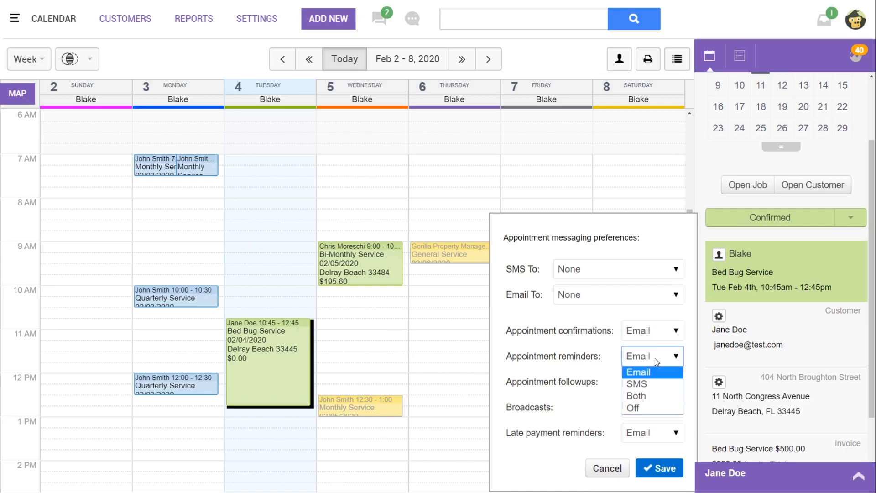
{"action": "left_click", "coordinate": [653, 382]}
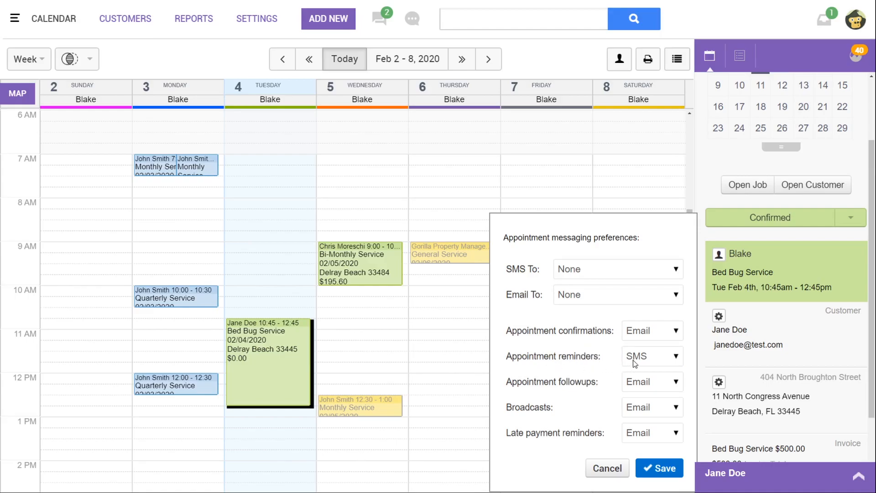
{"action": "left_click", "coordinate": [654, 382]}
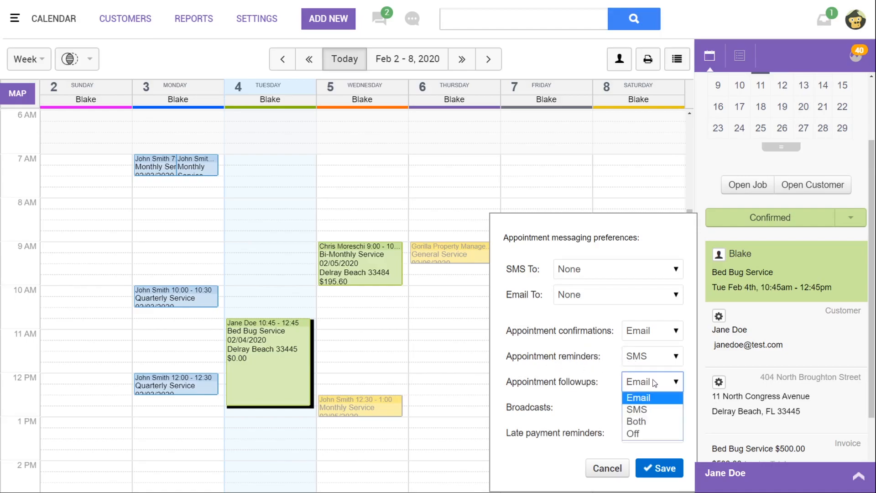
{"action": "left_click", "coordinate": [647, 419]}
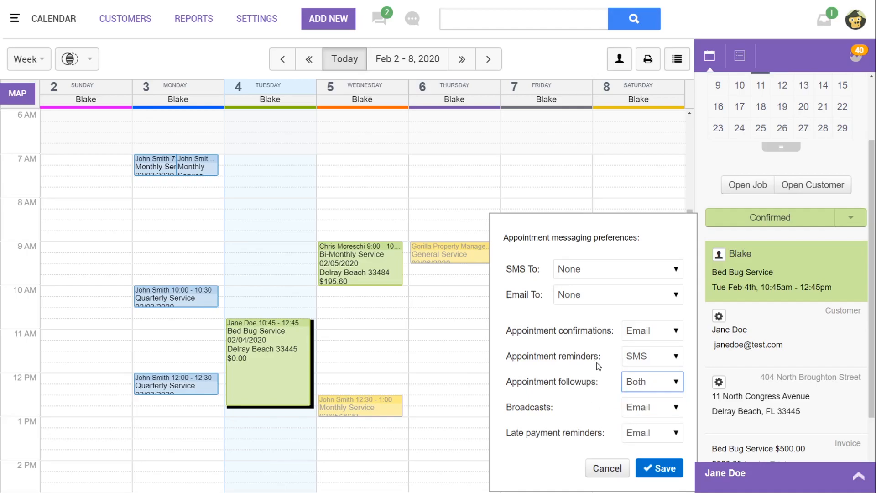
{"action": "left_click", "coordinate": [654, 355]}
{"action": "left_click", "coordinate": [640, 409]}
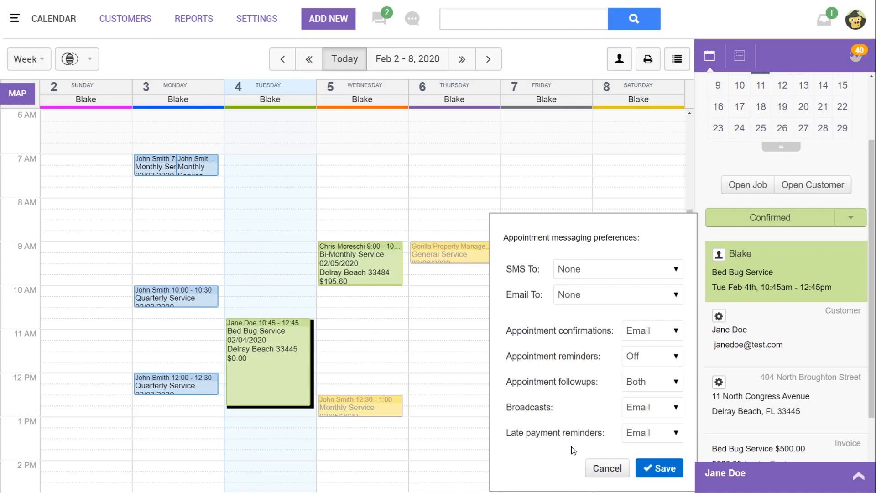
{"action": "left_click", "coordinate": [611, 468]}
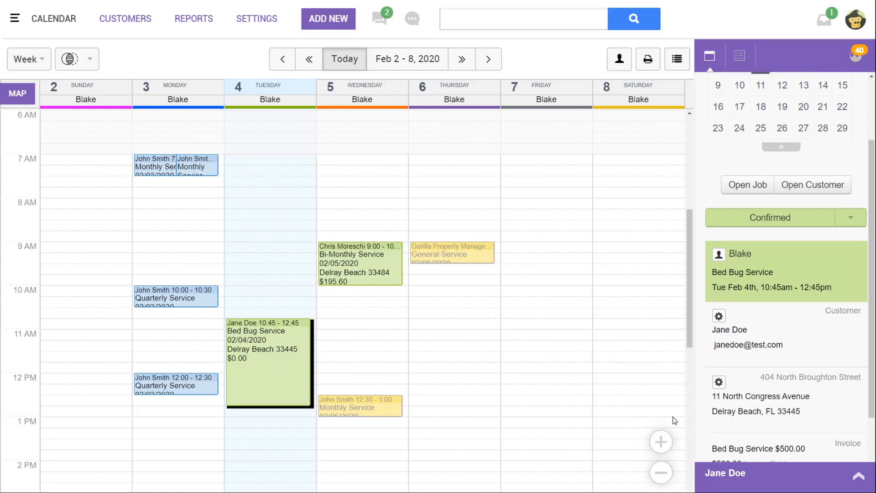
{"action": "left_click", "coordinate": [720, 382]}
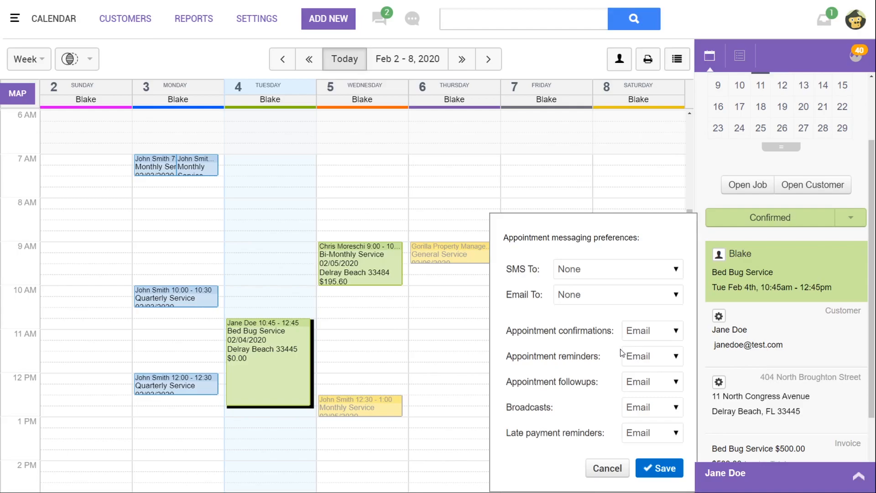
{"action": "left_click", "coordinate": [617, 470]}
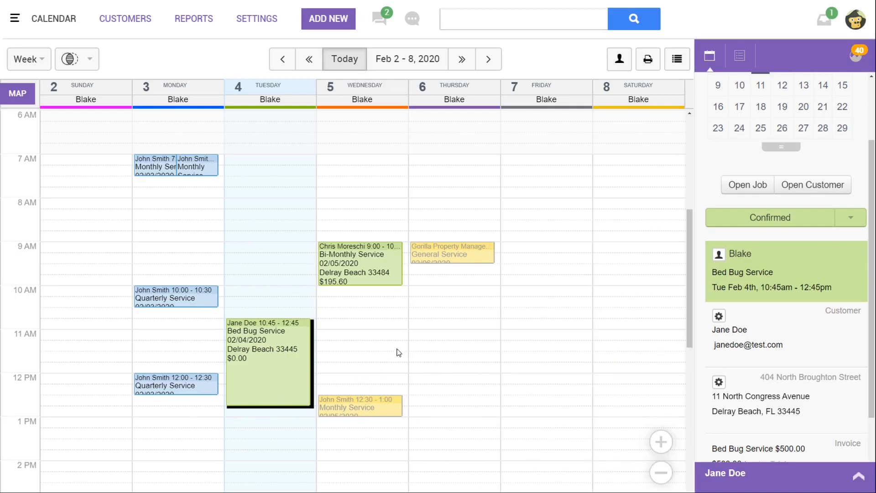
- Open the Bed Bug Service job's customer record for editing and examine the appointment messaging preferences of its service location
{"action": "left_click", "coordinate": [823, 187]}
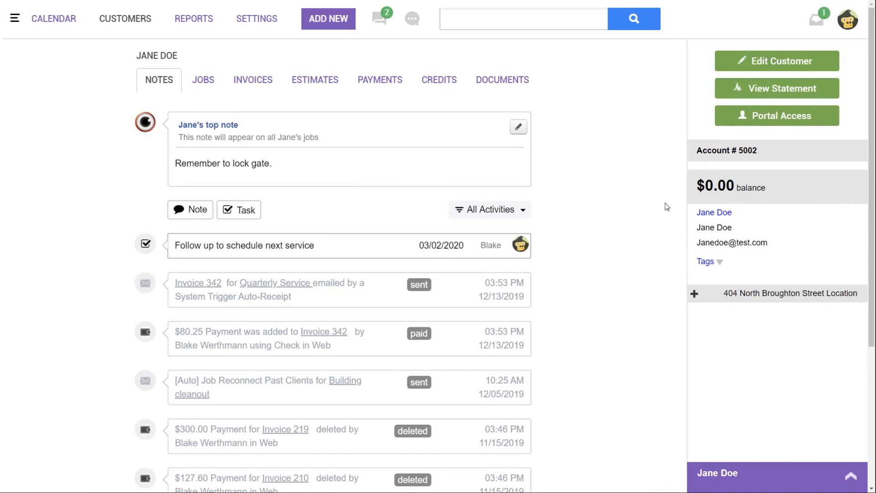
{"action": "left_click", "coordinate": [764, 65]}
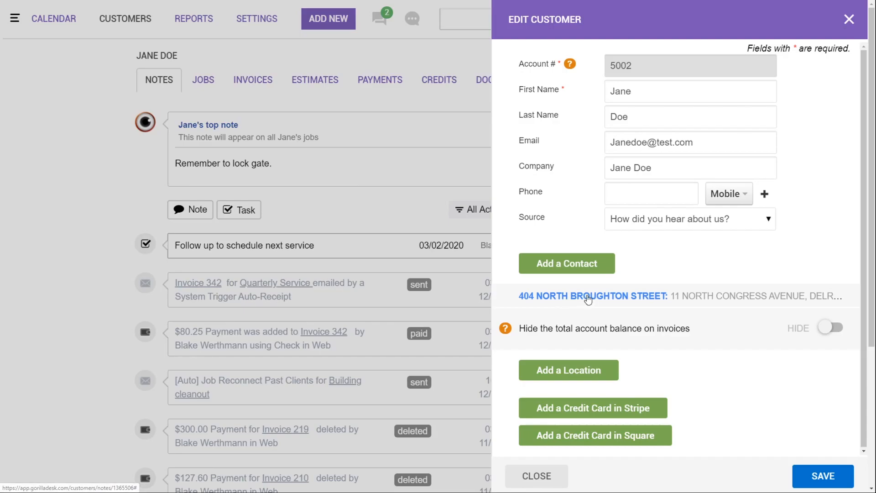
{"action": "left_click", "coordinate": [586, 297]}
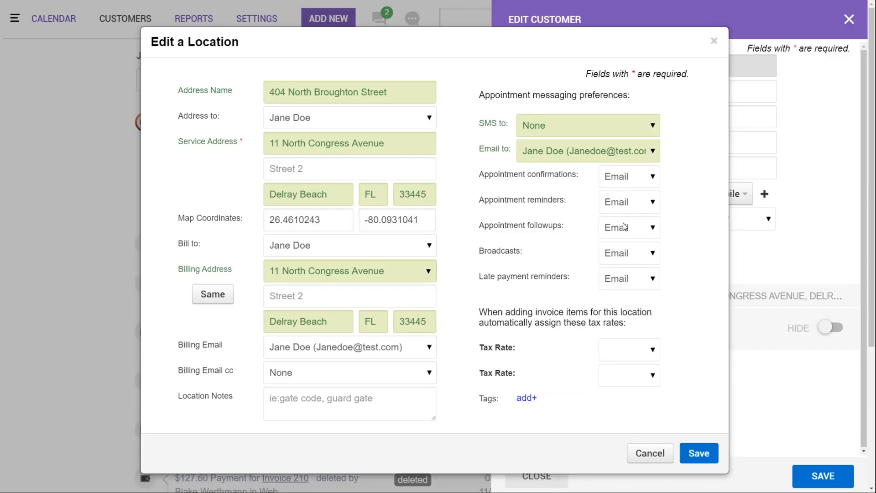
{"action": "left_click", "coordinate": [713, 41]}
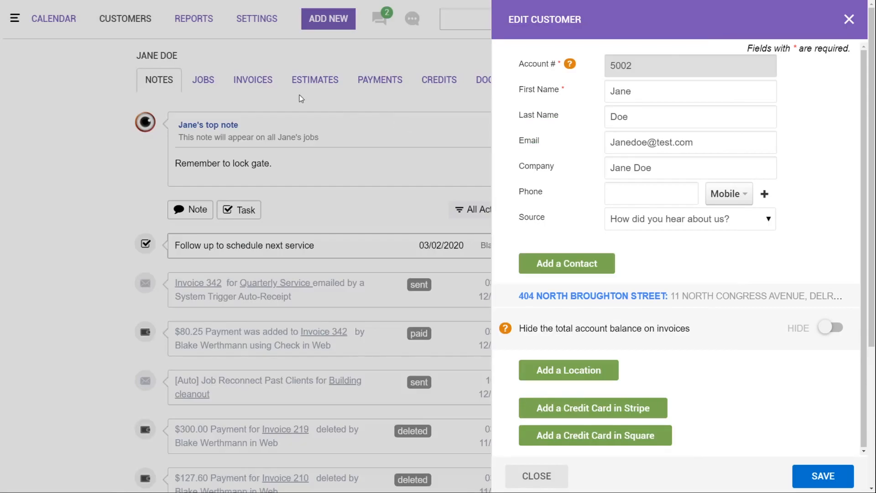
{"action": "left_click", "coordinate": [849, 20]}
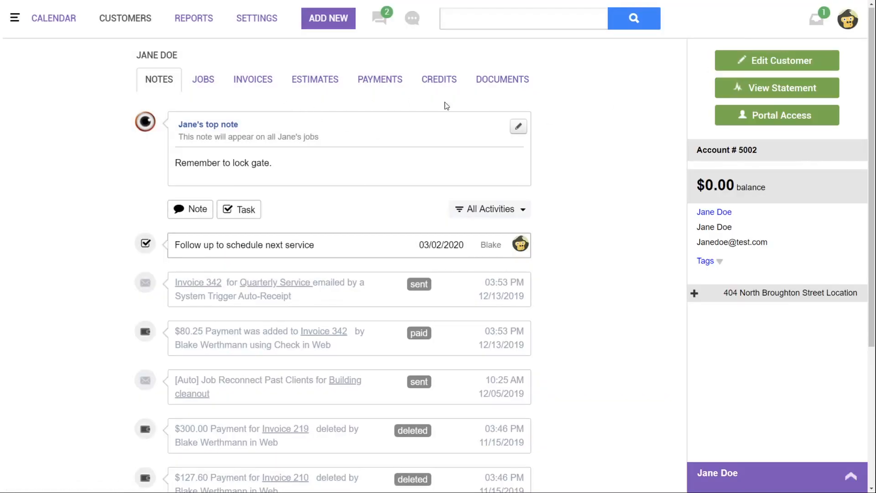
{"action": "left_click", "coordinate": [755, 62]}
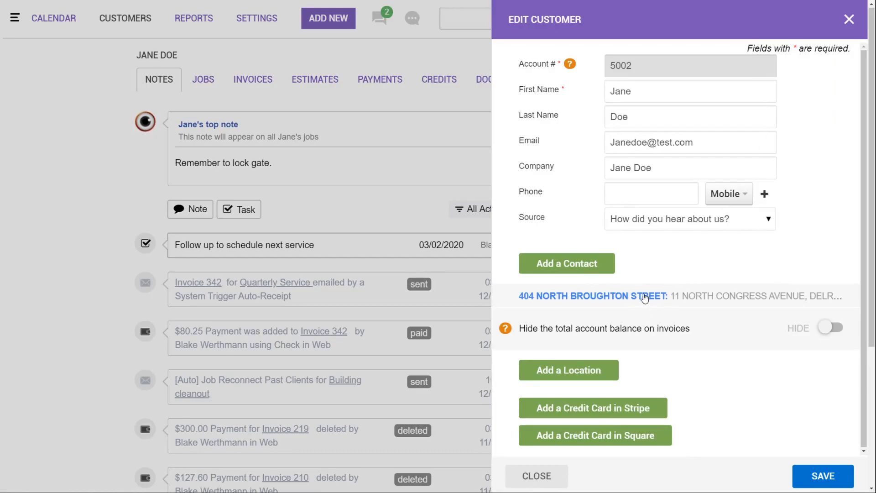
{"action": "left_click", "coordinate": [644, 297]}
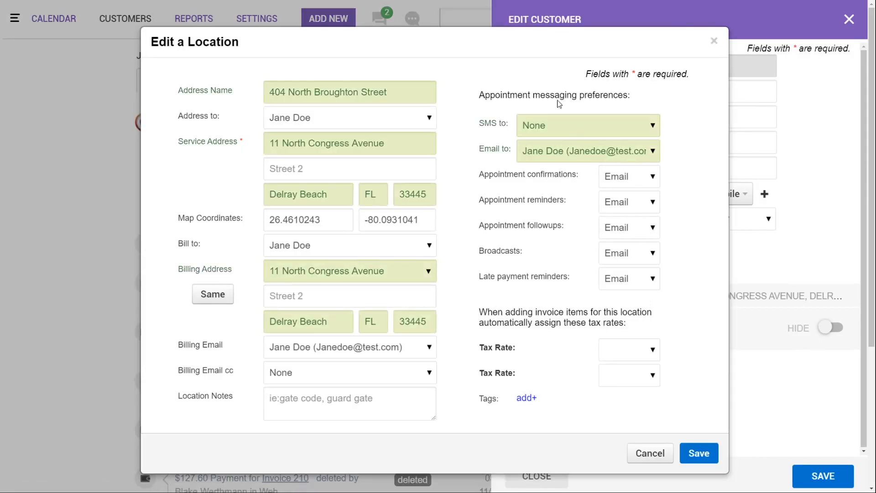